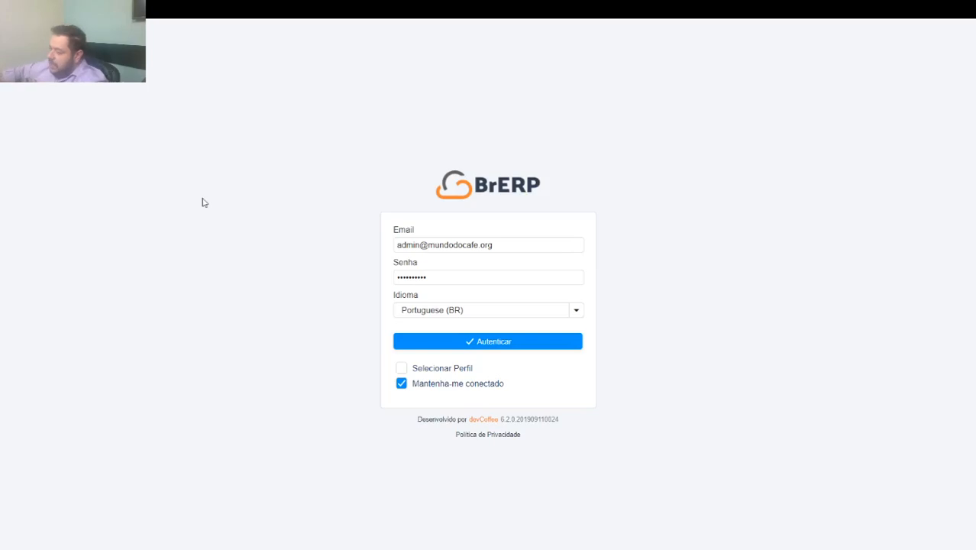
- Sign in with the prefilled credentials, search for the financial plan and open the Plano Financeiro window
click(518, 342)
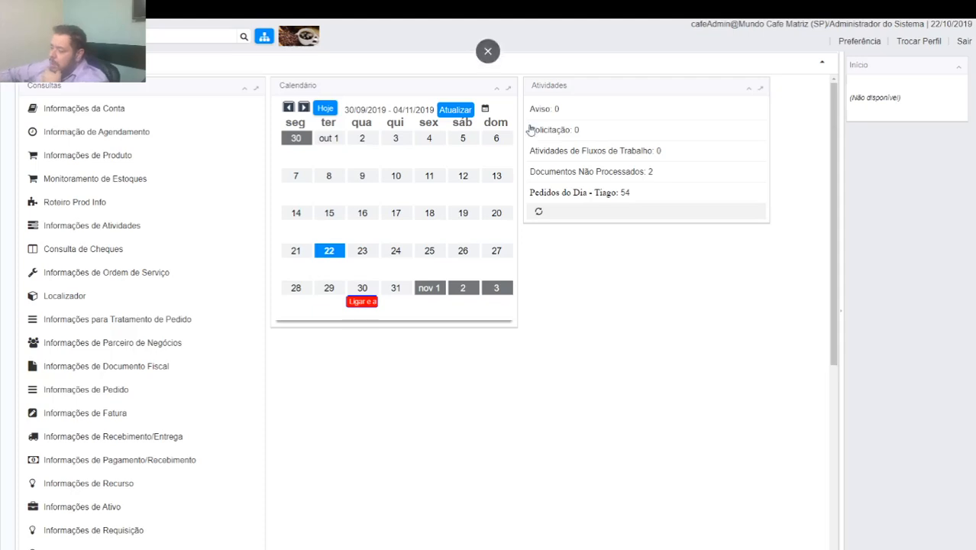
click(155, 39)
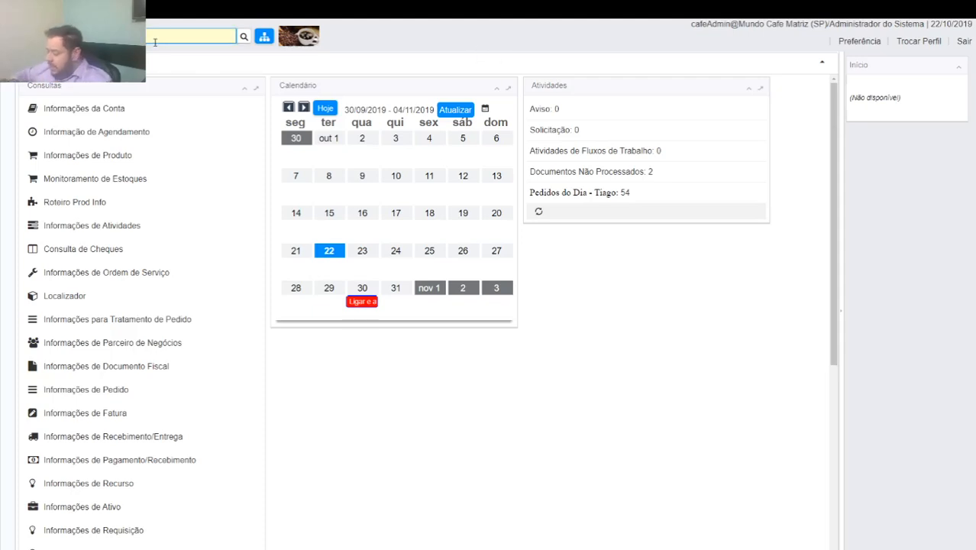
text(pedido)
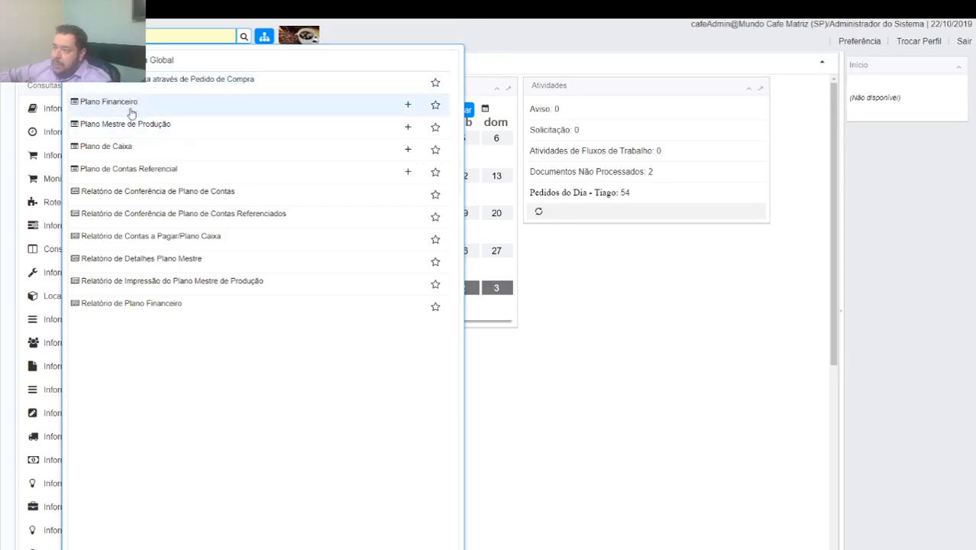
click(261, 104)
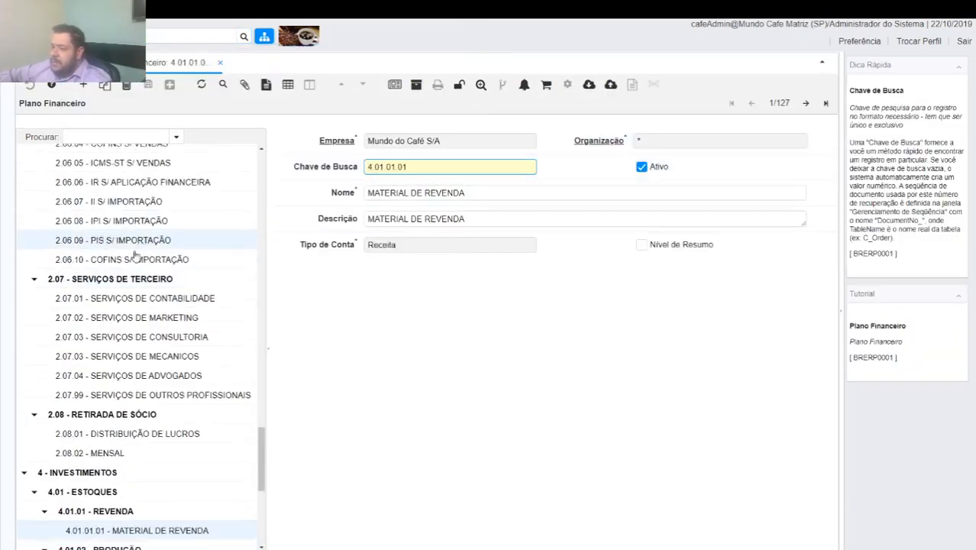
- Open the 1.02.04 - DESCONTOS OBTIDOS account from the financial plan tree
scroll(134, 256, down, 5)
scroll(153, 226, up, 20)
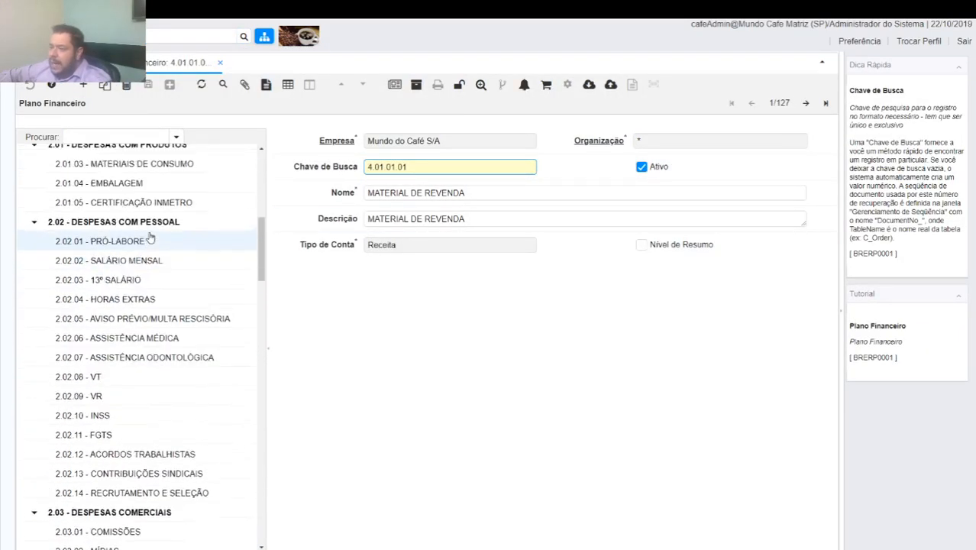
scroll(149, 244, up, 5)
click(143, 265)
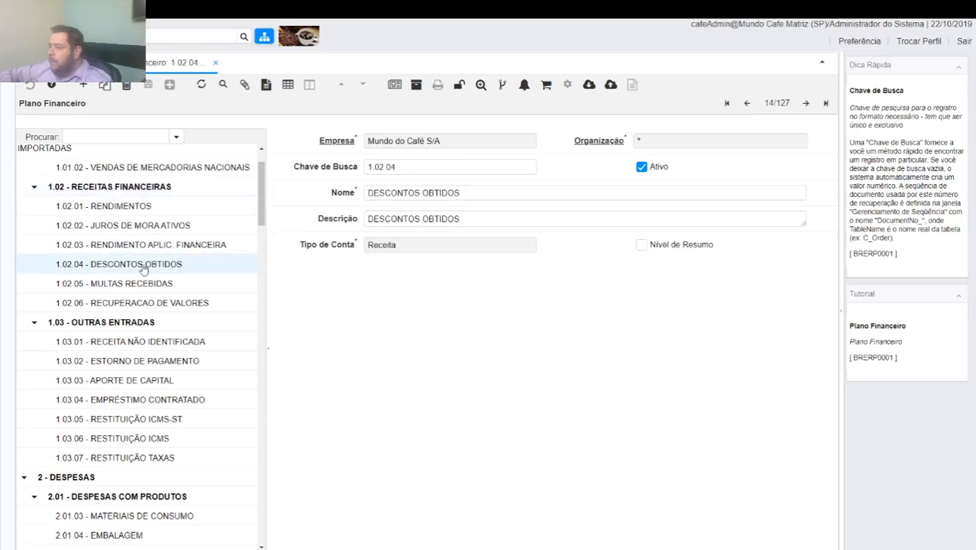
- Examine how the tree organises accounts under Receitas, Despesas and Investimentos
scroll(102, 245, down, 3)
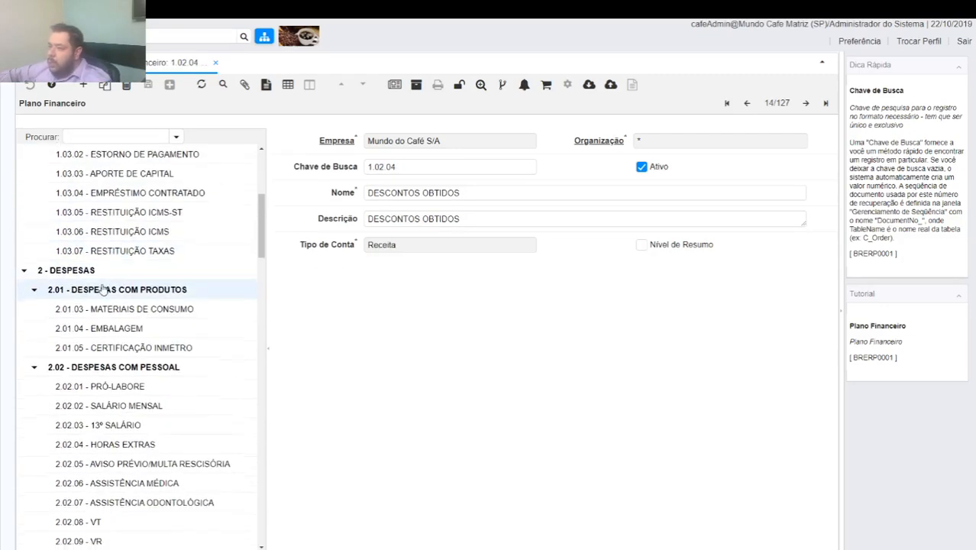
scroll(106, 285, down, 15)
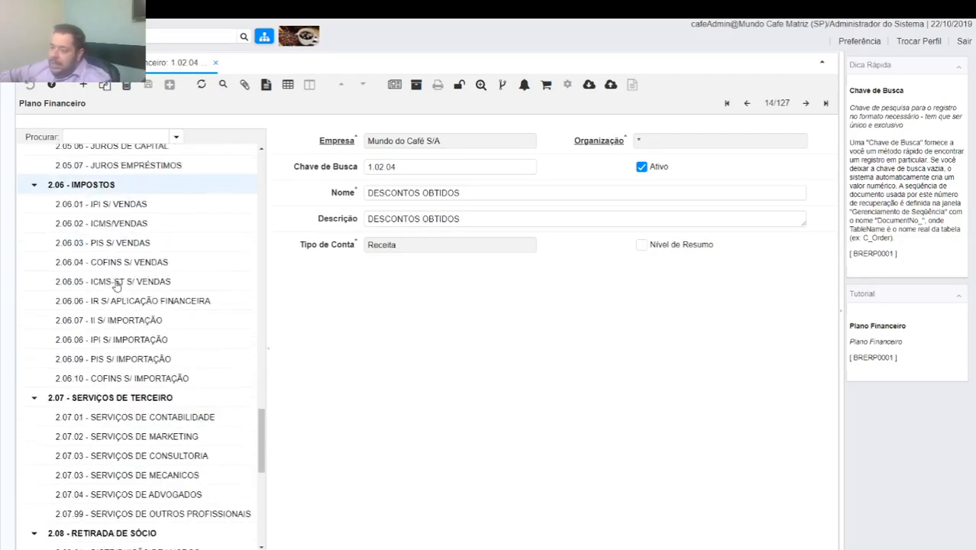
scroll(152, 320, down, 8)
scroll(160, 374, up, 6)
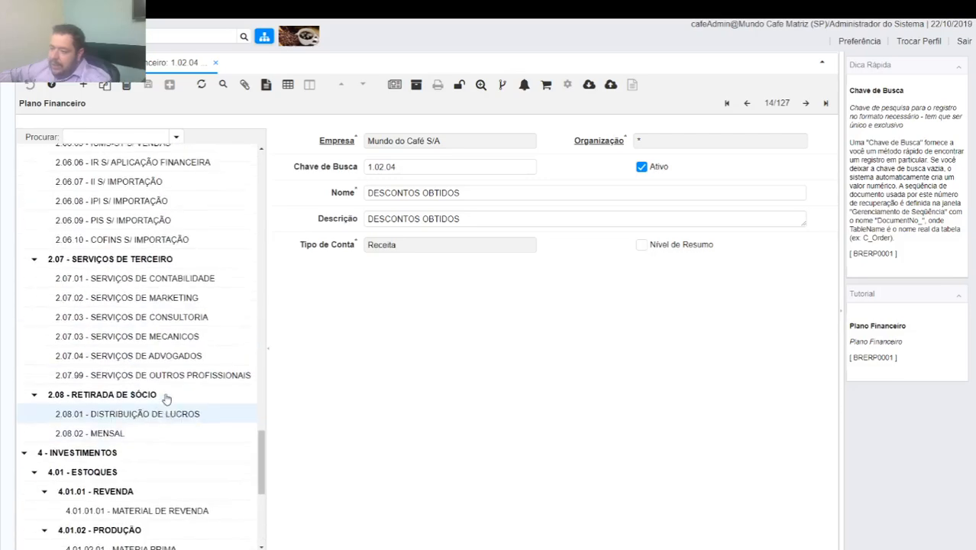
scroll(166, 398, up, 18)
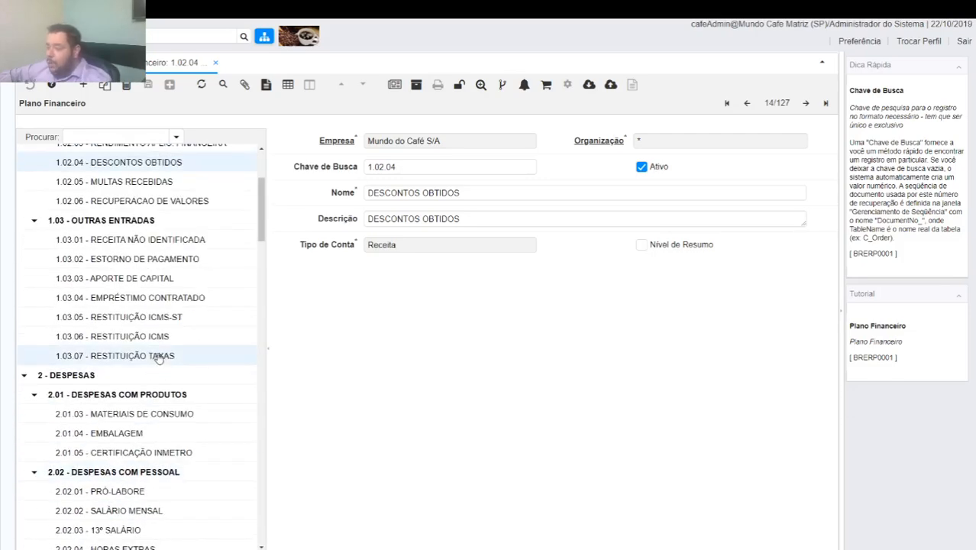
scroll(162, 336, up, 5)
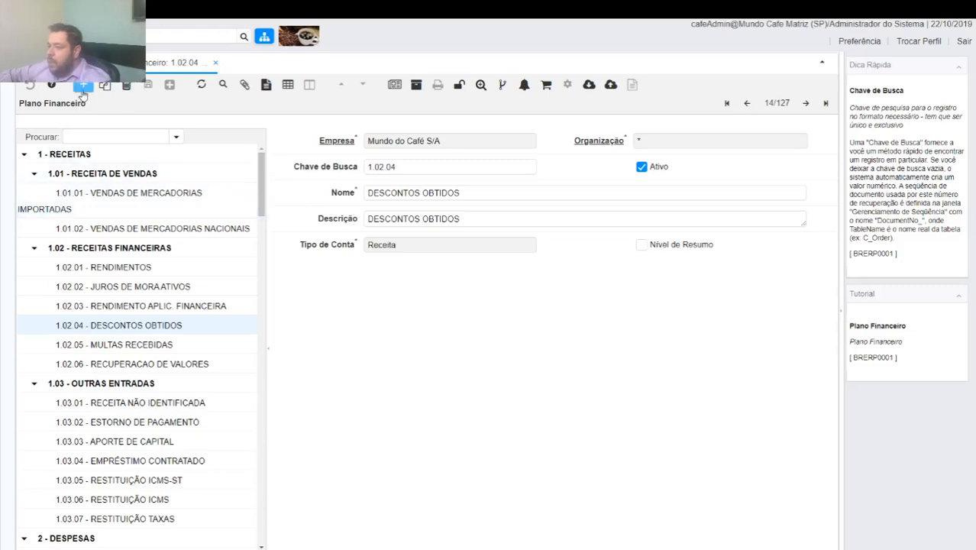
- Start a new Plano Financeiro record and set its organization to *
click(82, 85)
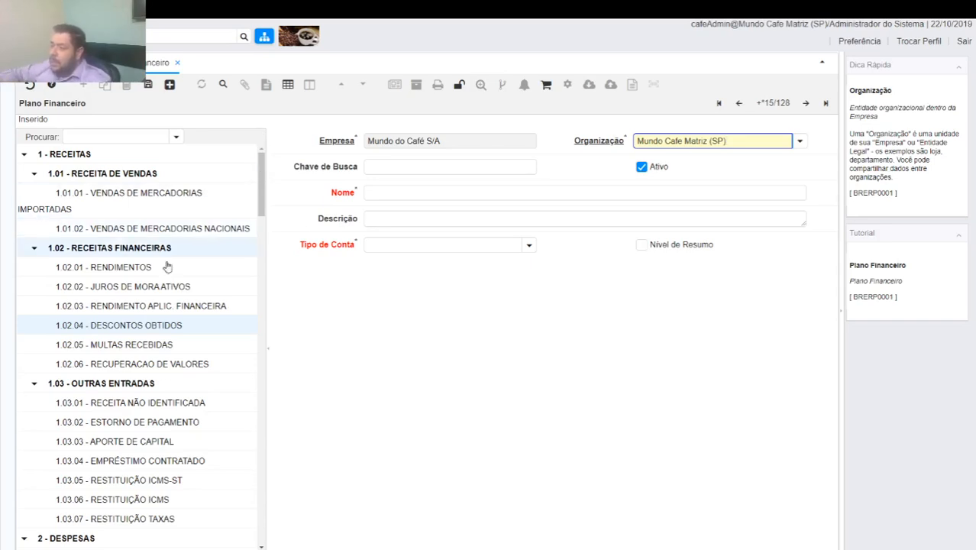
scroll(107, 265, down, 3)
scroll(107, 265, down, 10)
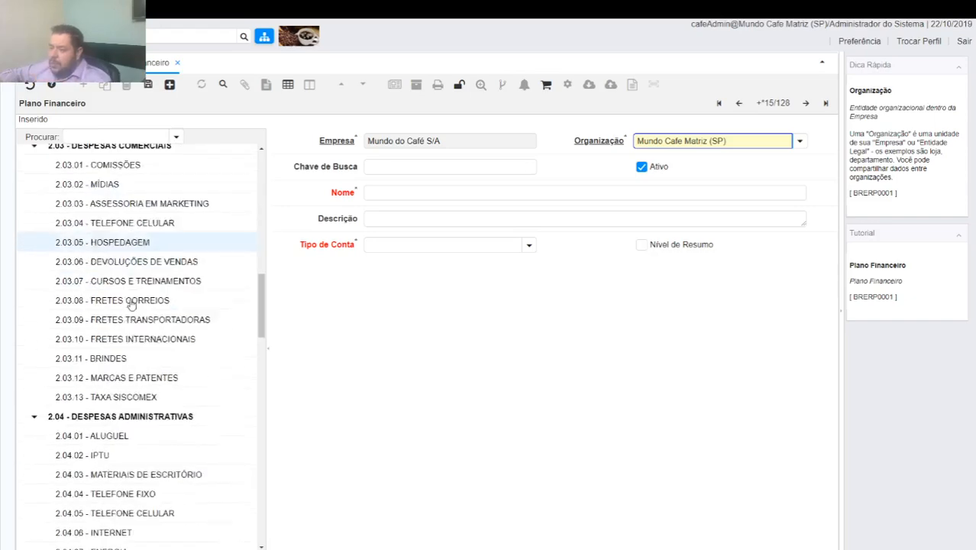
scroll(171, 325, up, 10)
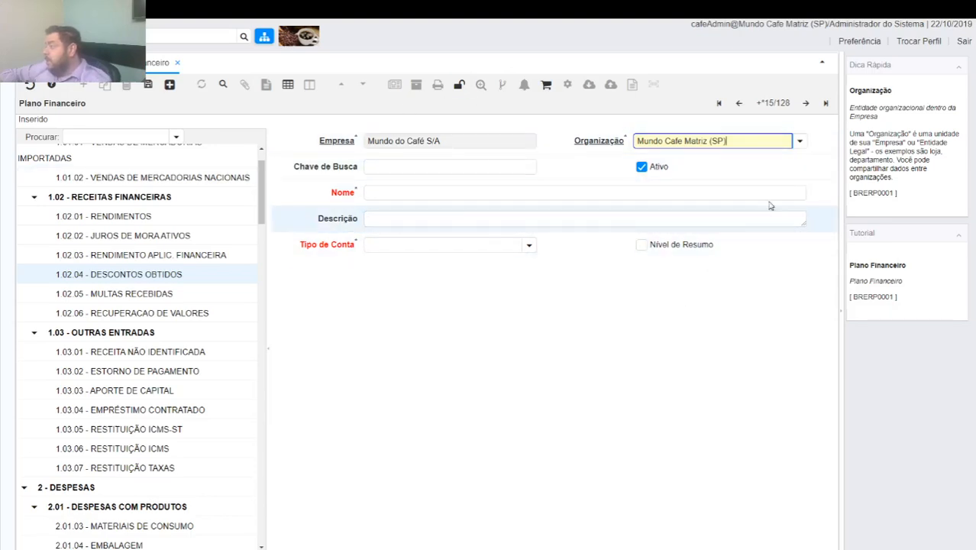
click(799, 143)
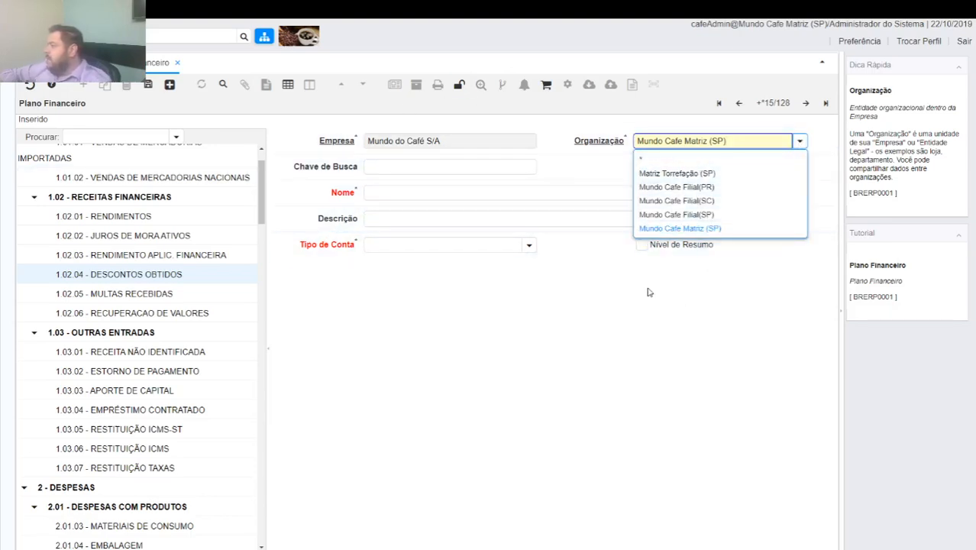
click(680, 227)
click(766, 141)
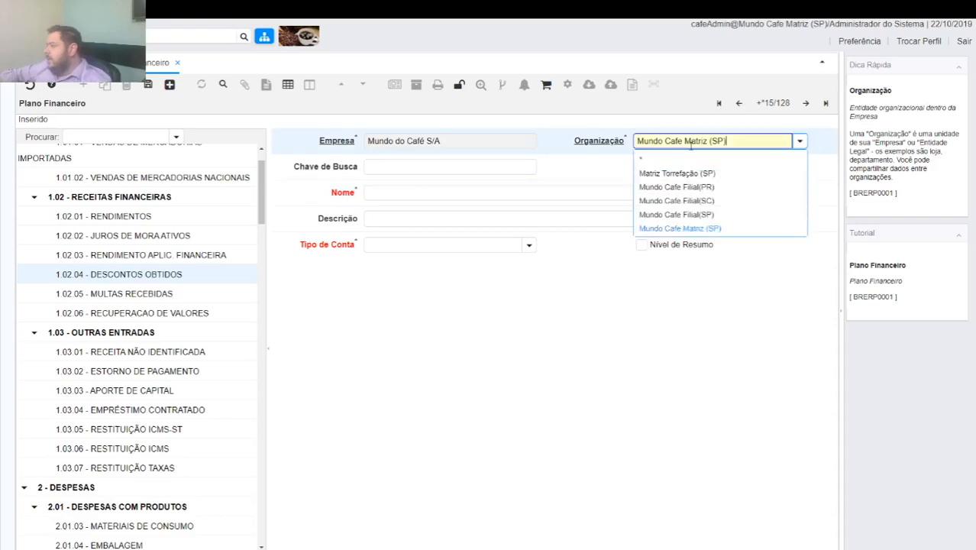
click(687, 160)
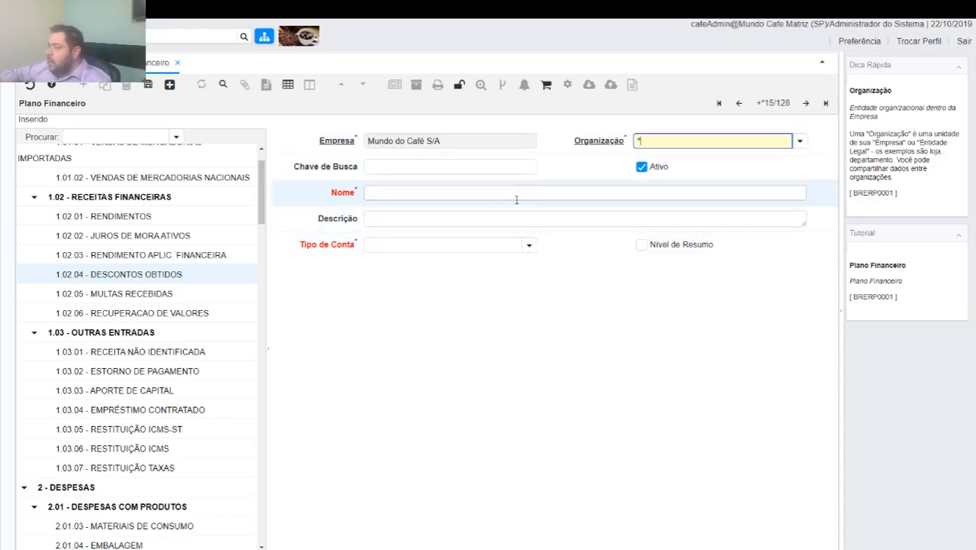
- Review the available Tipo de Conta options and close Plano Financeiro, discarding the unsaved record
click(529, 245)
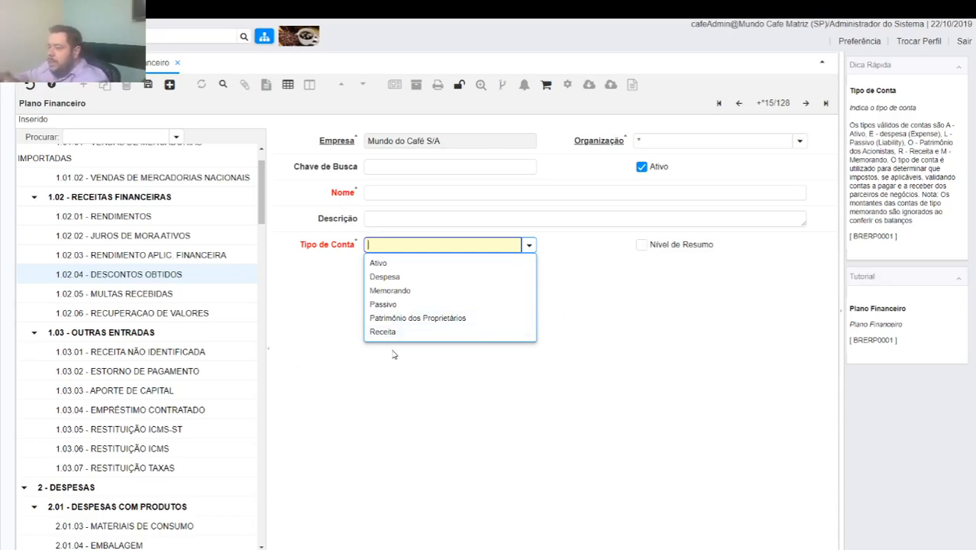
key(Escape)
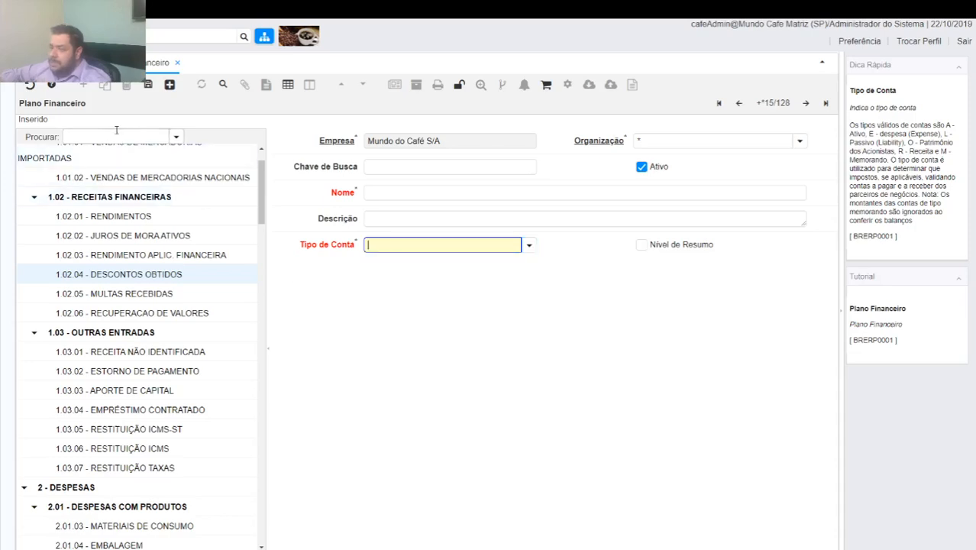
click(95, 136)
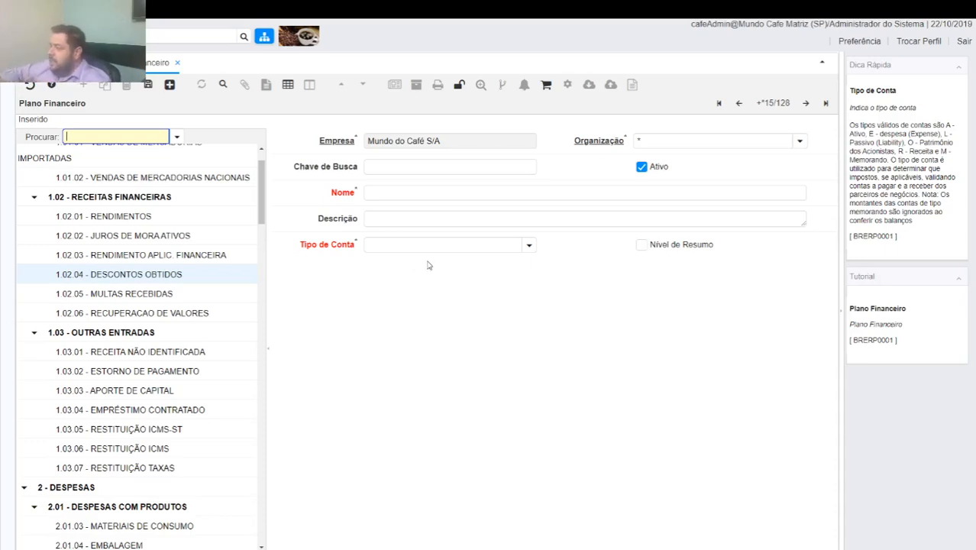
click(177, 64)
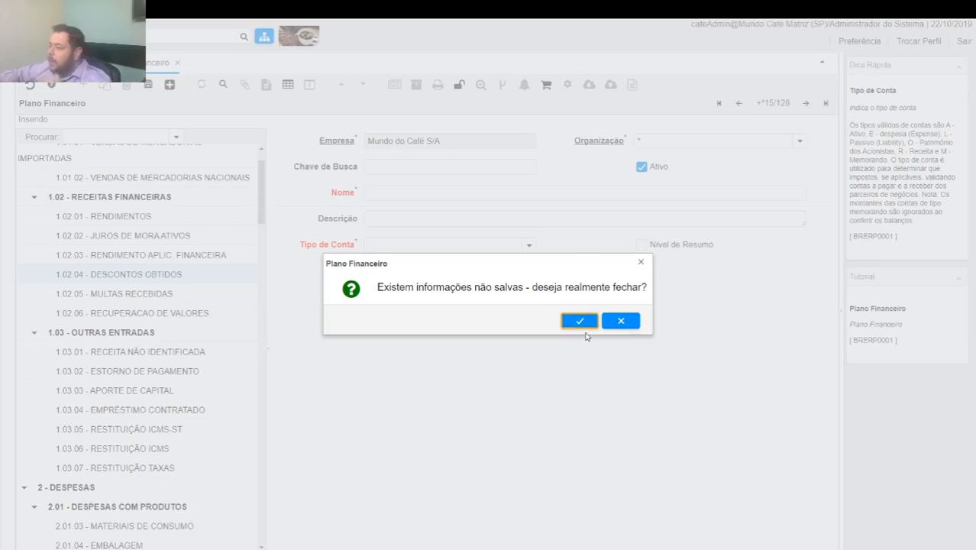
click(580, 322)
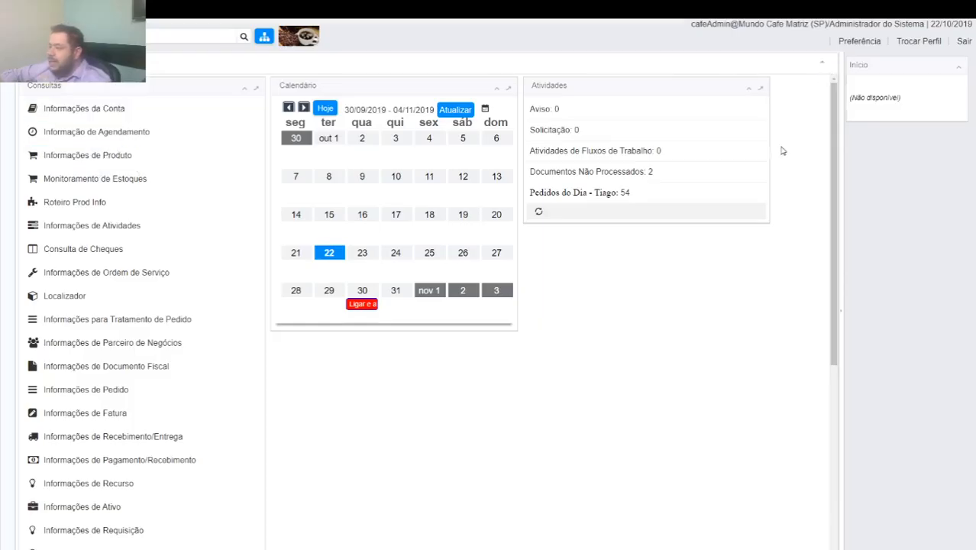
scroll(780, 150, down, 1)
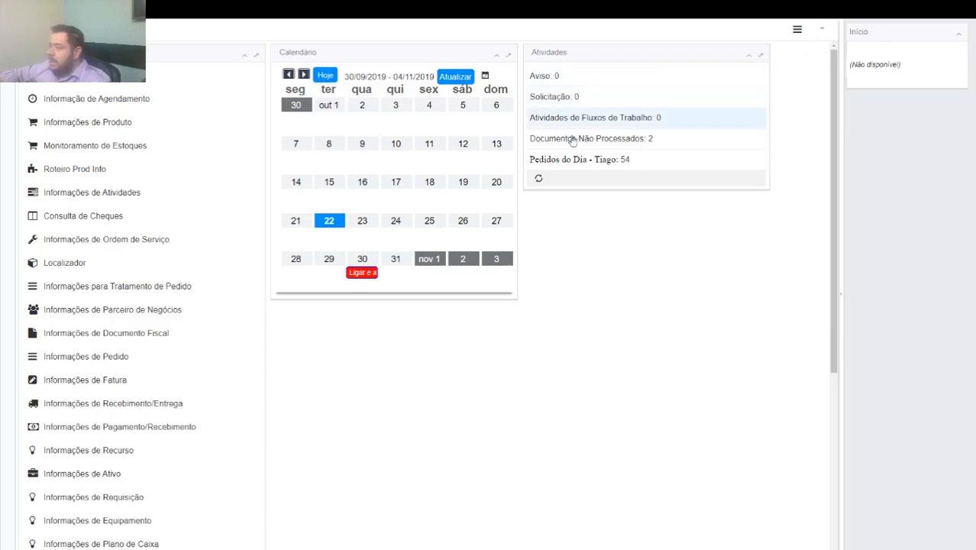
scroll(174, 129, up, 1)
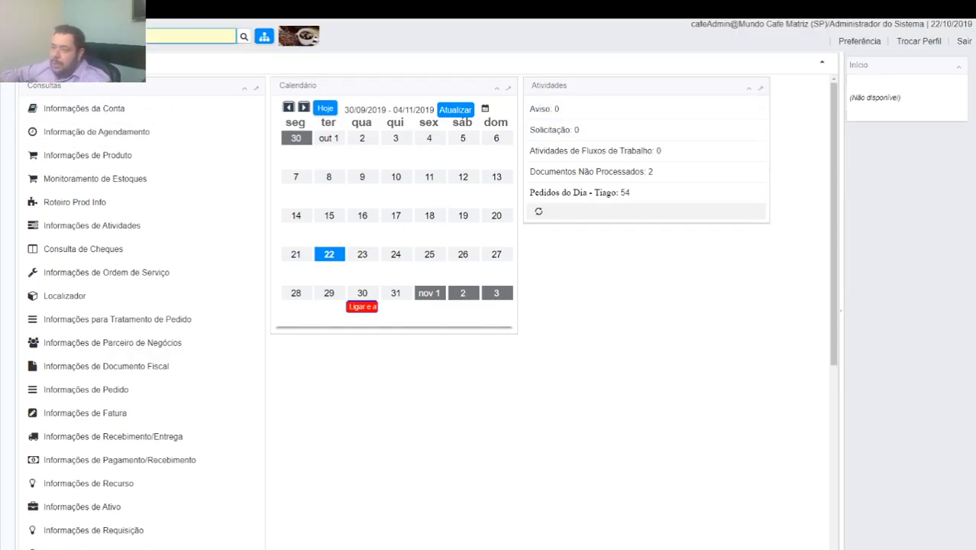
text(plano)
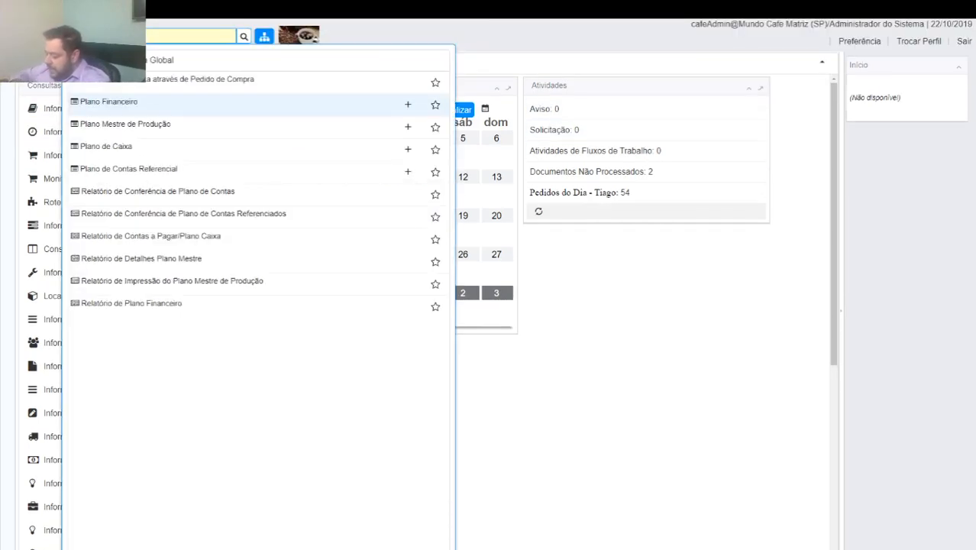
text( mestre)
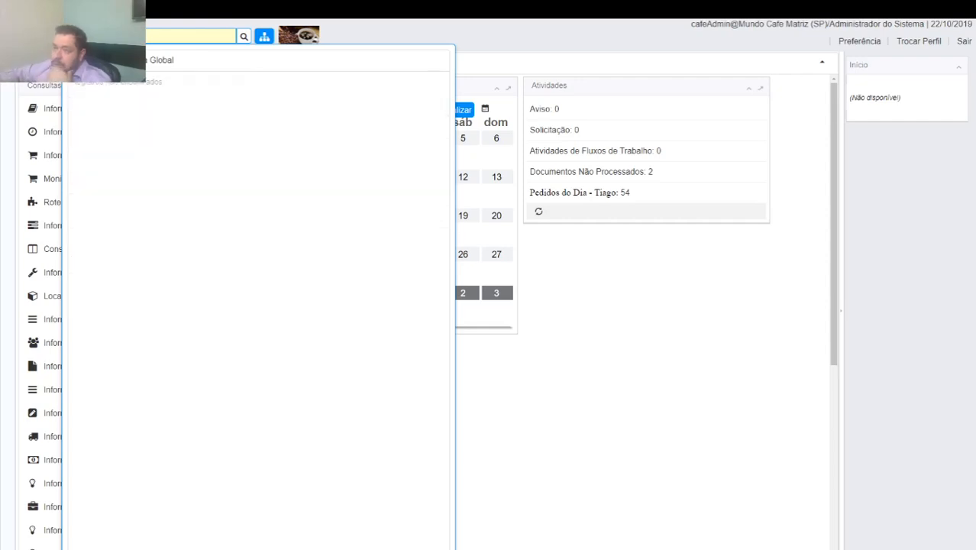
click(148, 78)
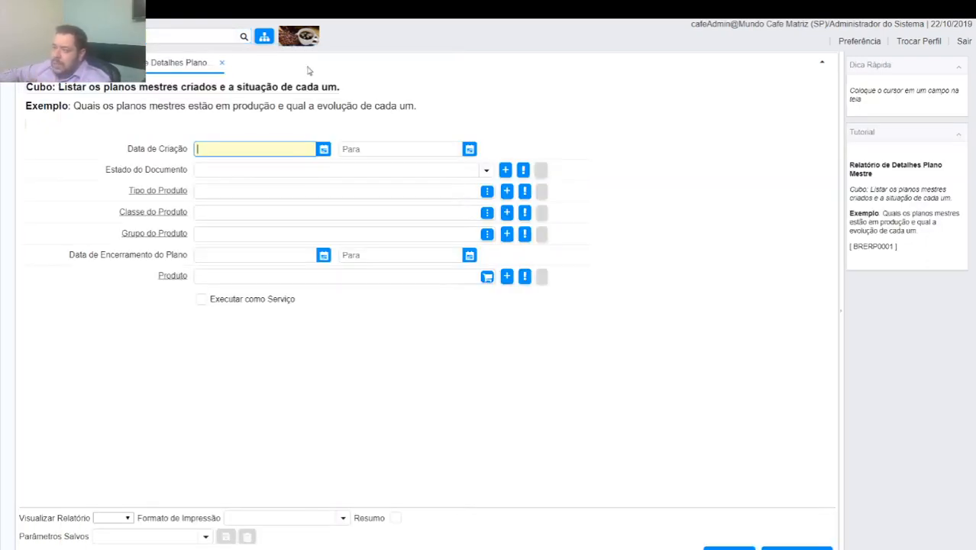
click(221, 62)
- Search globally for "financeiro" and open Relatório de Plano Financeiro
click(171, 39)
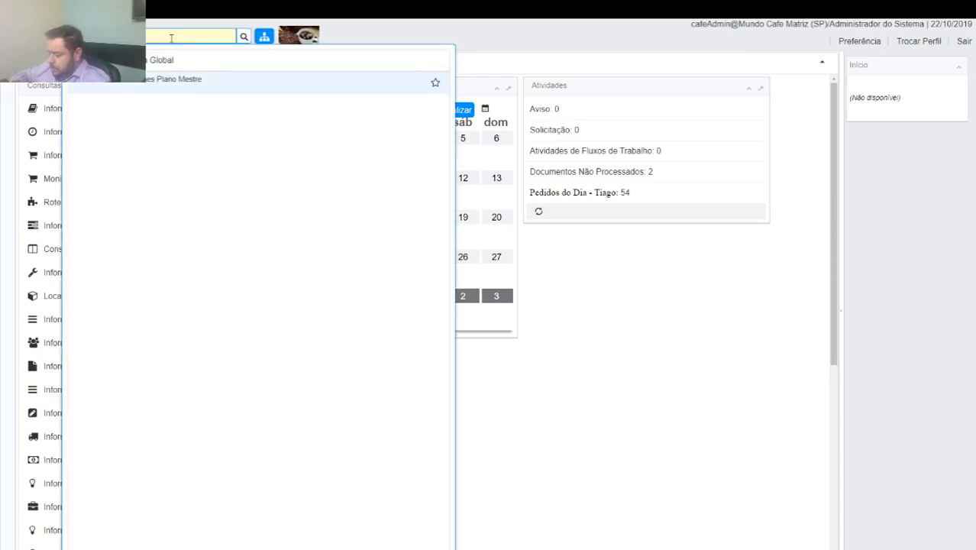
text(financeiro)
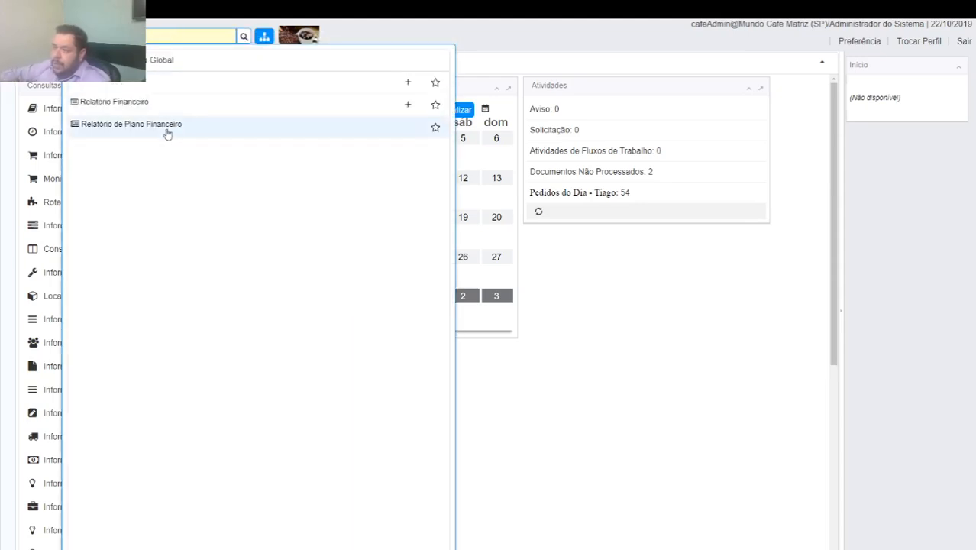
click(145, 128)
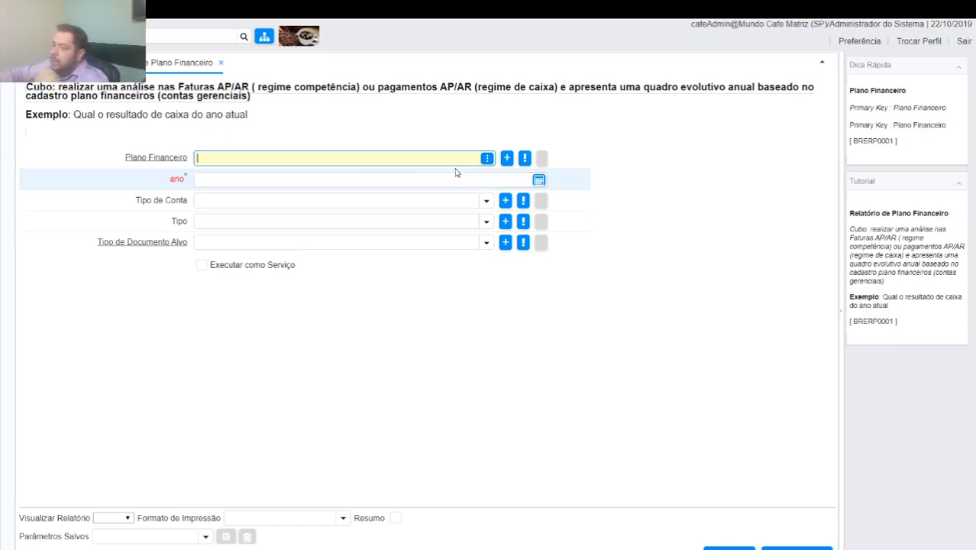
- Examine the options offered by the report's Tipo de Conta and Tipo parameters
click(483, 204)
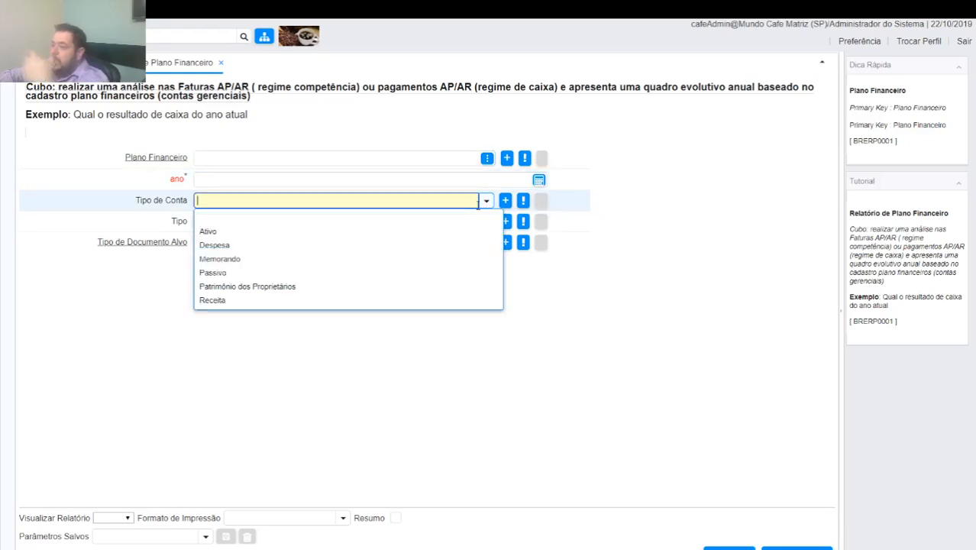
click(311, 349)
click(485, 221)
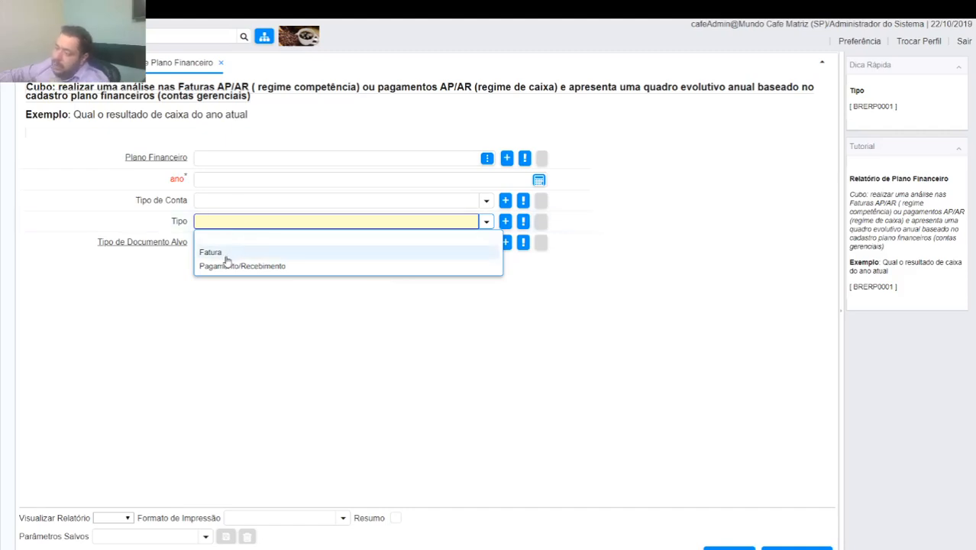
click(278, 266)
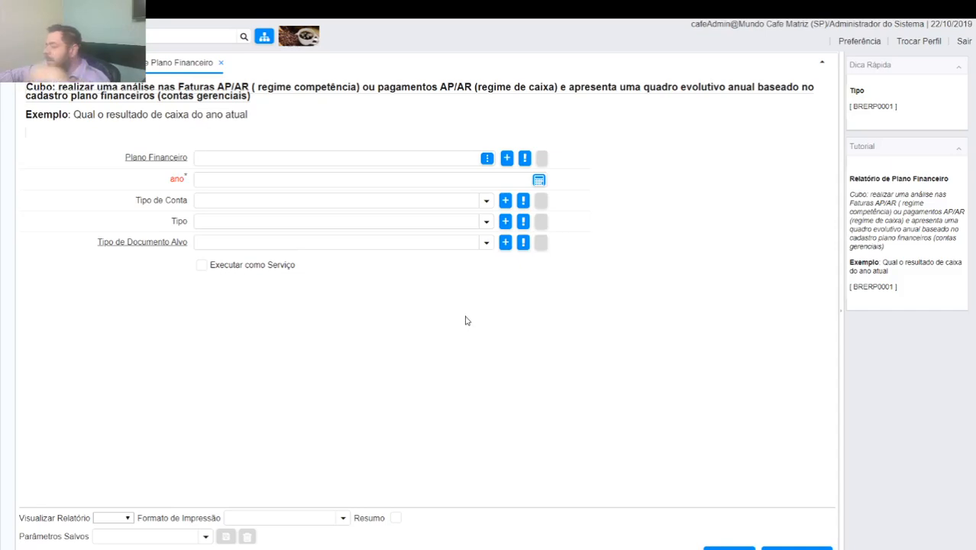
- Set the report's year parameter (ano) to 2019
click(444, 181)
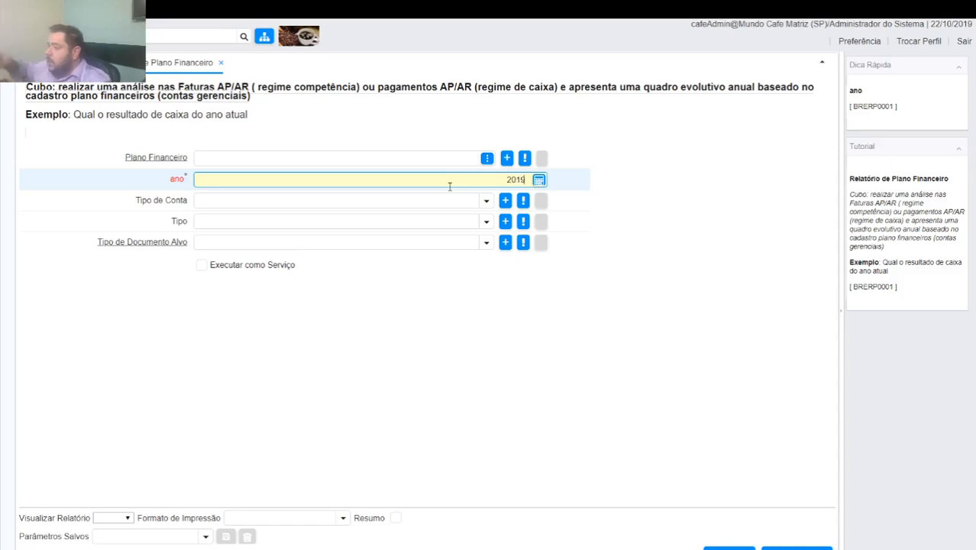
key(Tab)
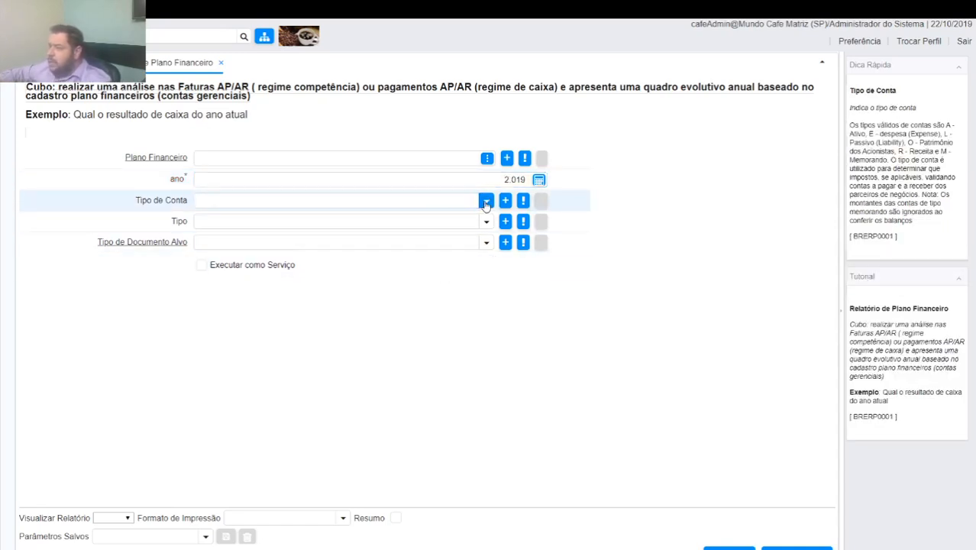
- Filter the report's Tipo de Conta parameter by both Receita and Despesa
click(481, 200)
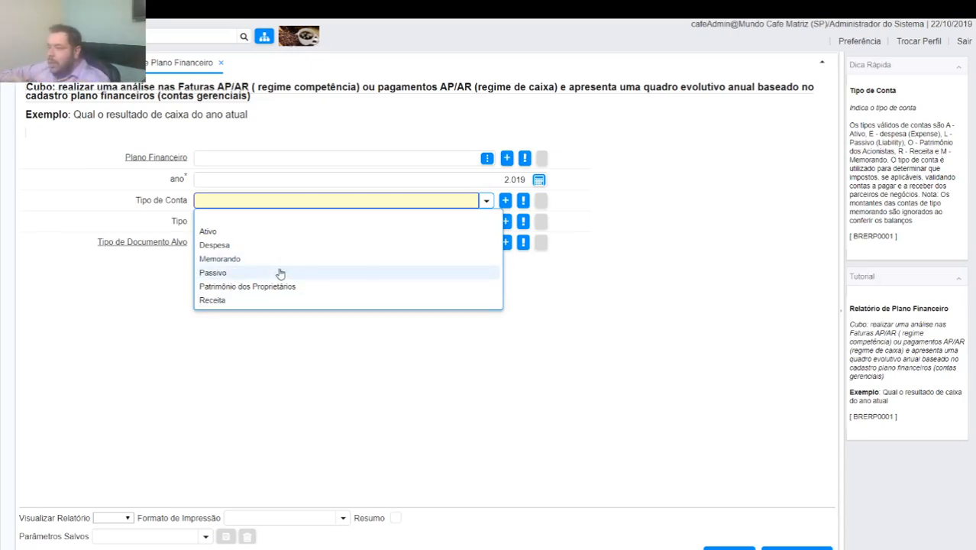
click(221, 300)
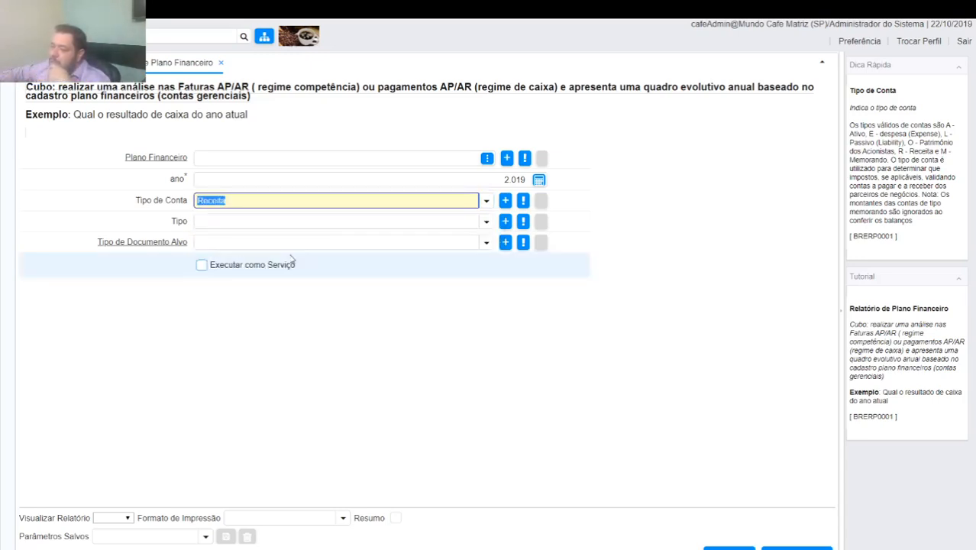
click(485, 200)
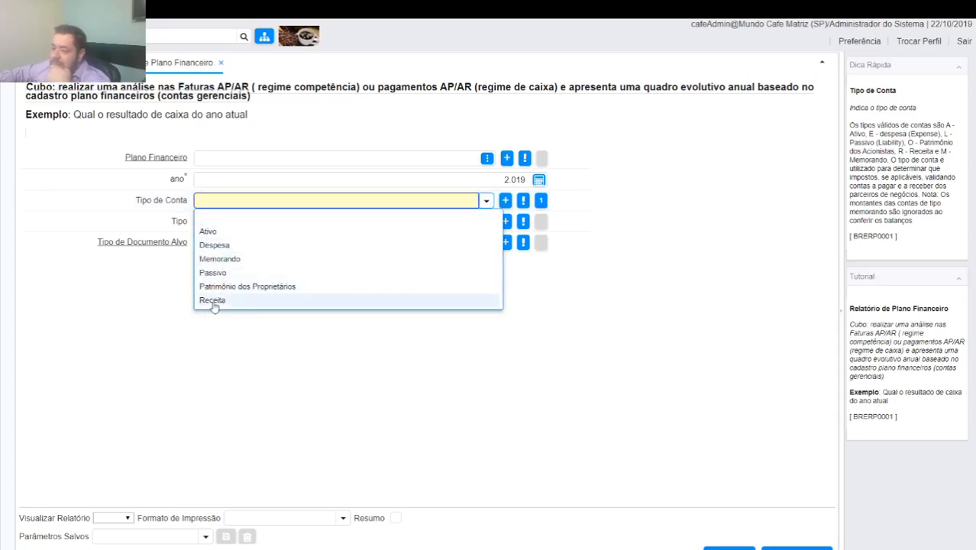
click(216, 245)
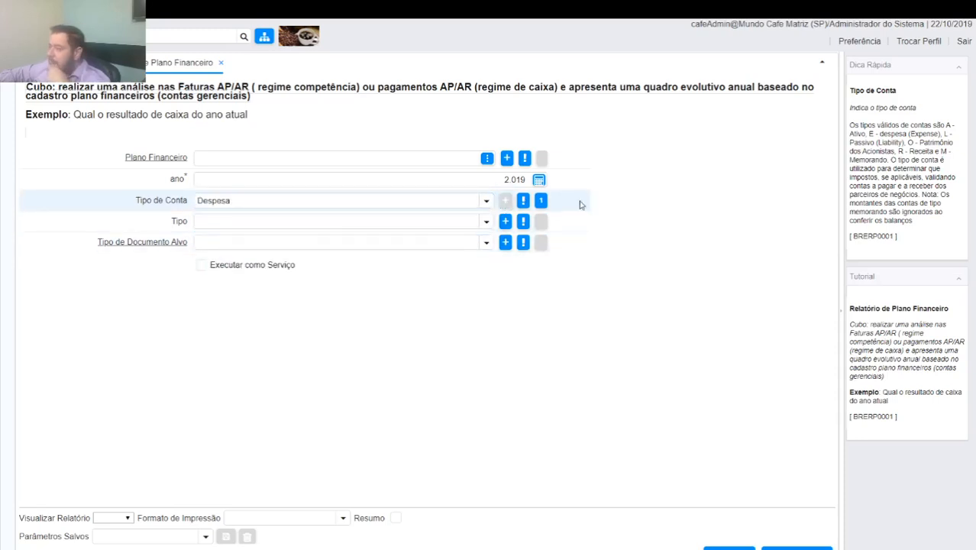
- Set the Tipo parameter to Pagamento/Recebimento and run the report
click(486, 221)
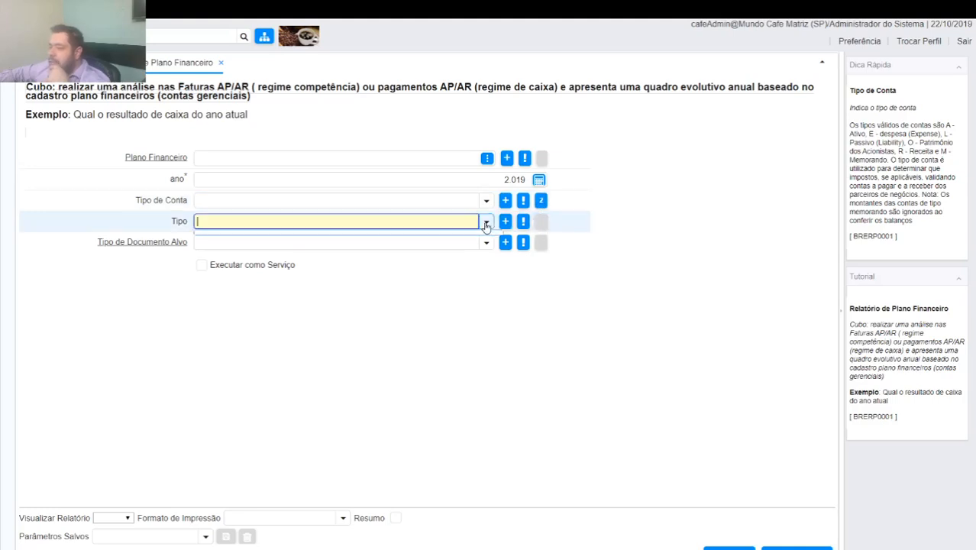
click(259, 265)
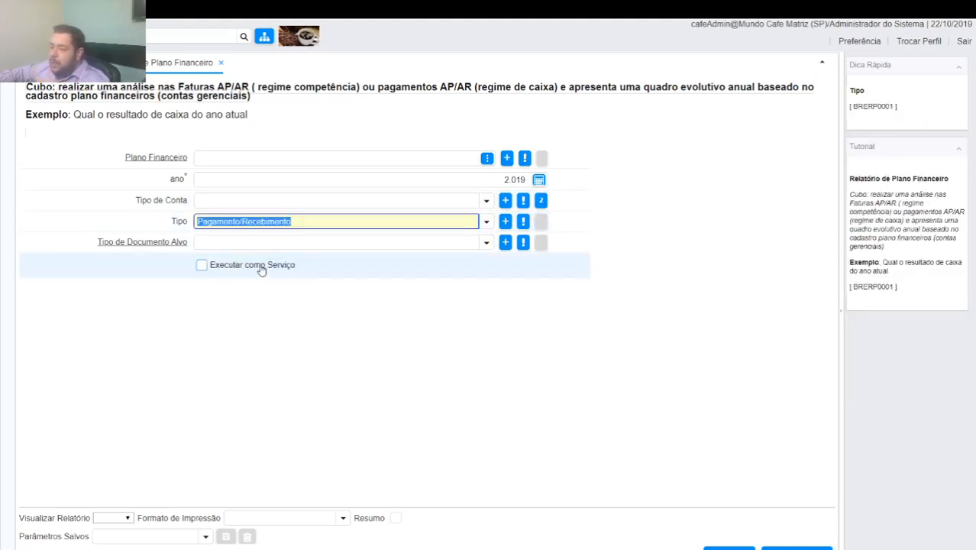
click(718, 548)
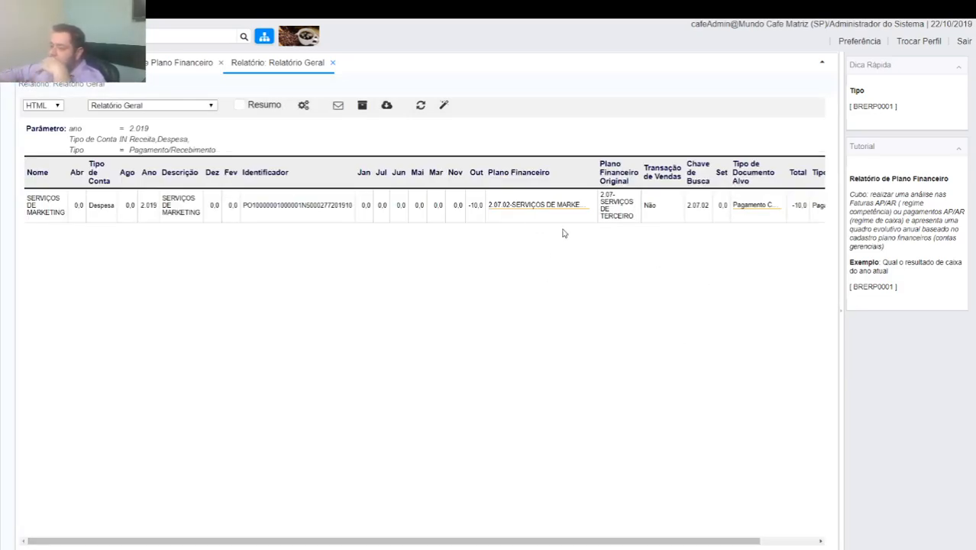
- Review the report's columns and exclude Descrição, Transação de Vendas and Tipo de Documento Alvo from the displayed fields in the report wizard
drag(532, 537, 589, 539)
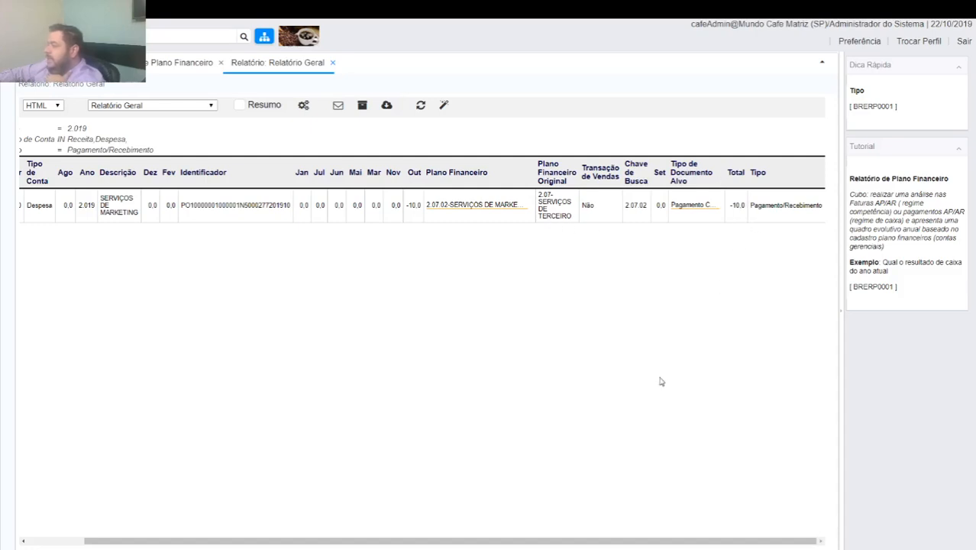
drag(546, 536, 516, 538)
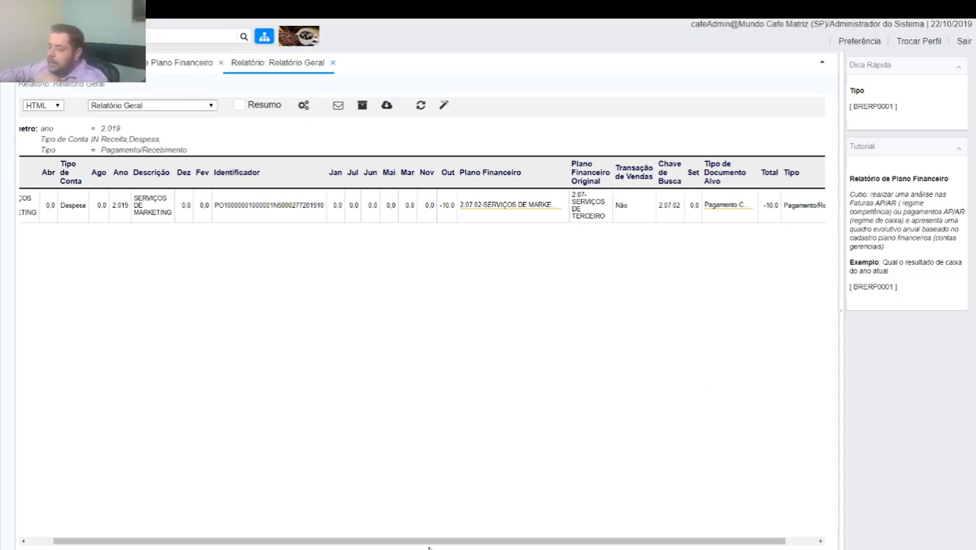
drag(427, 535, 590, 528)
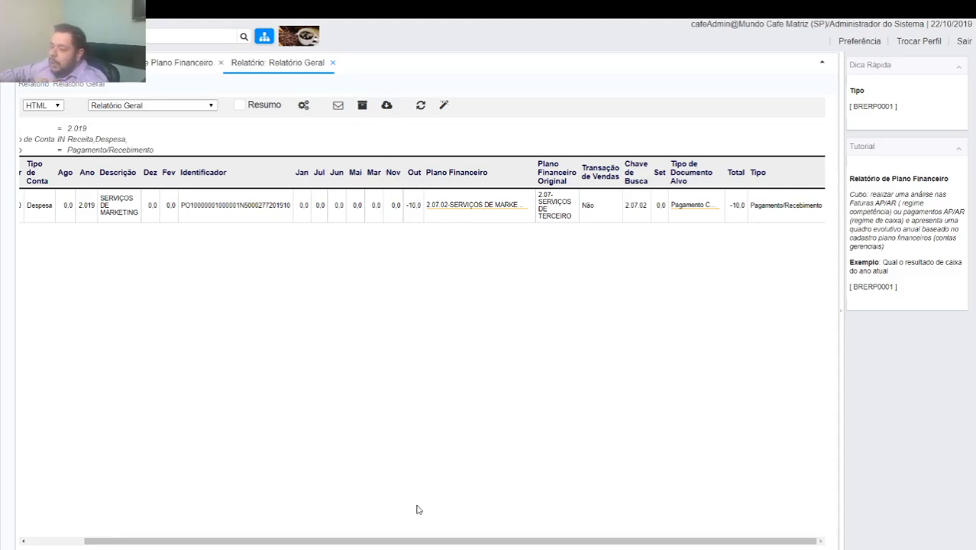
scroll(351, 512, left, 2)
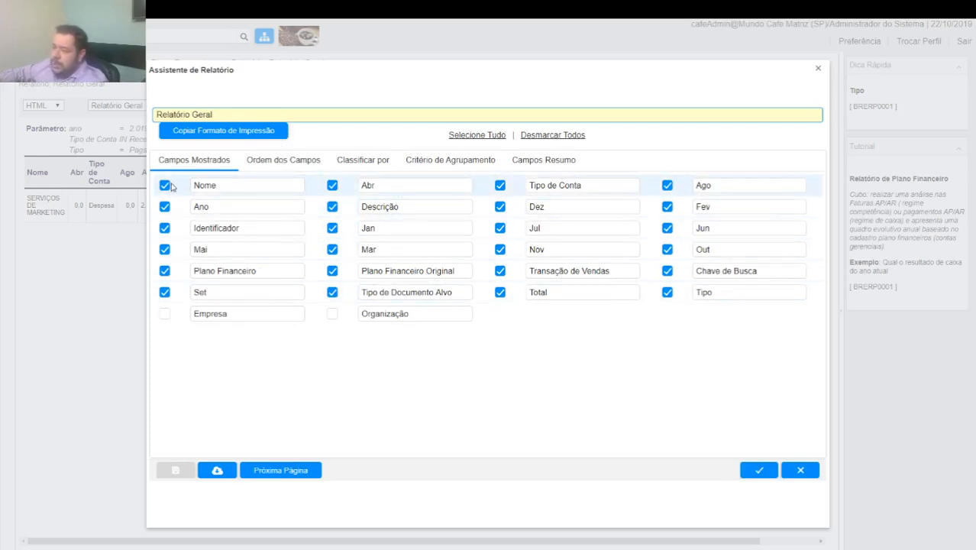
click(331, 208)
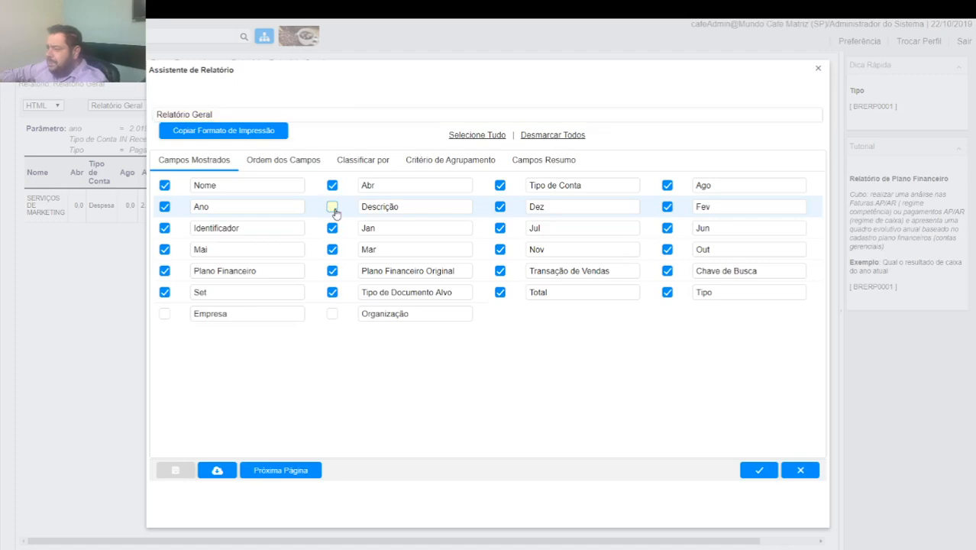
click(500, 271)
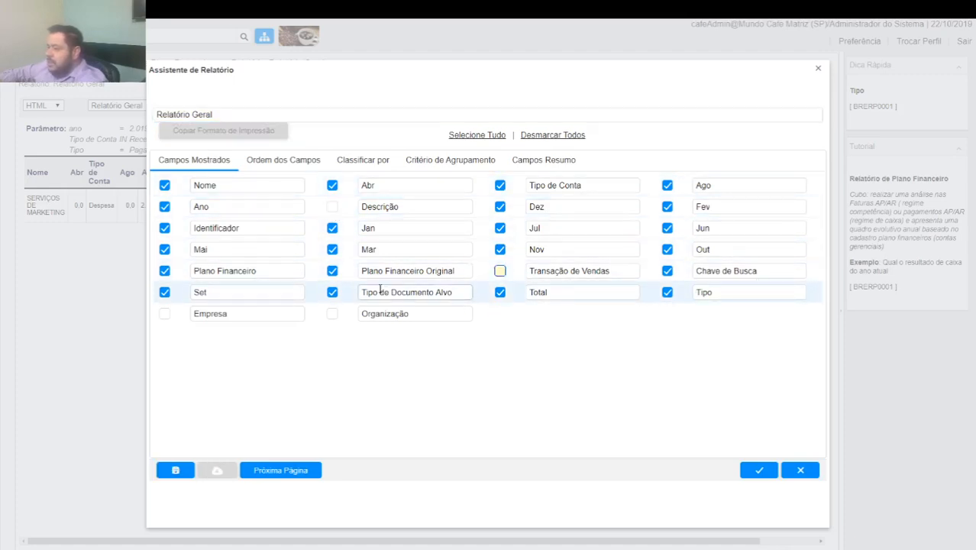
click(332, 293)
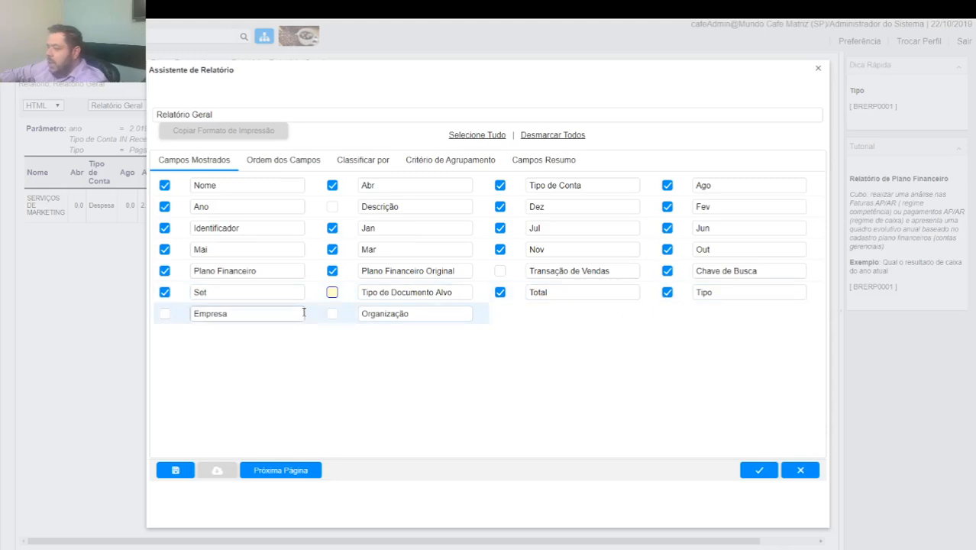
- Move the Fev field up in the report's field order until it sits directly below Nome
click(273, 163)
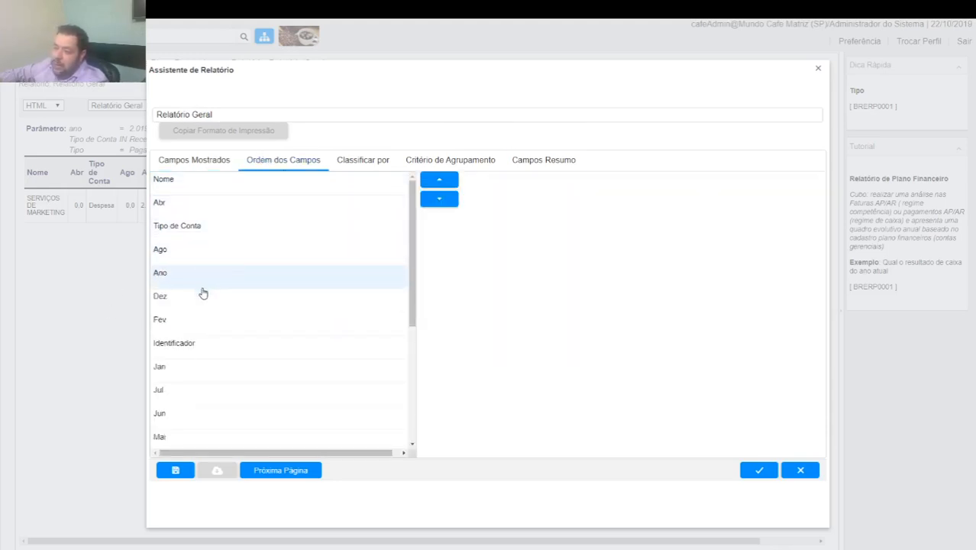
click(160, 317)
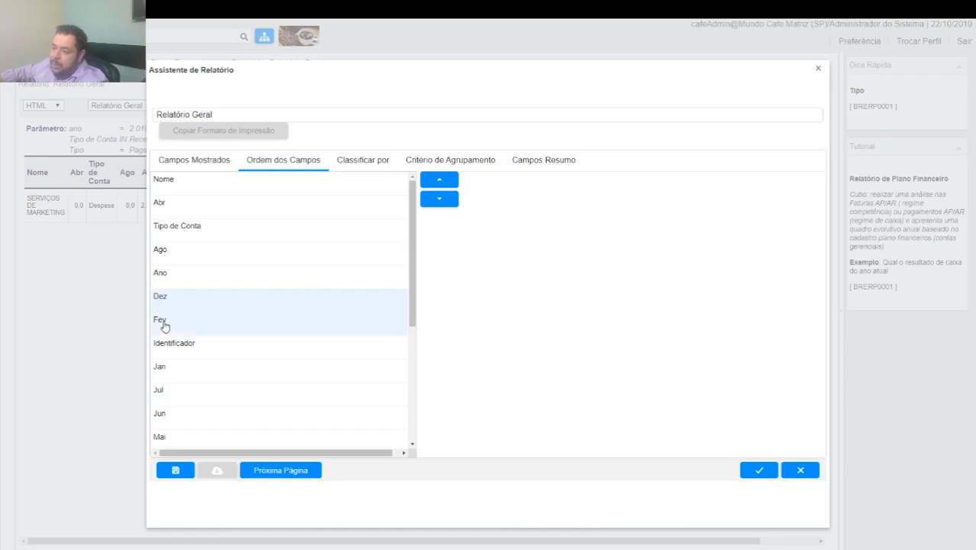
click(437, 183)
click(437, 183)
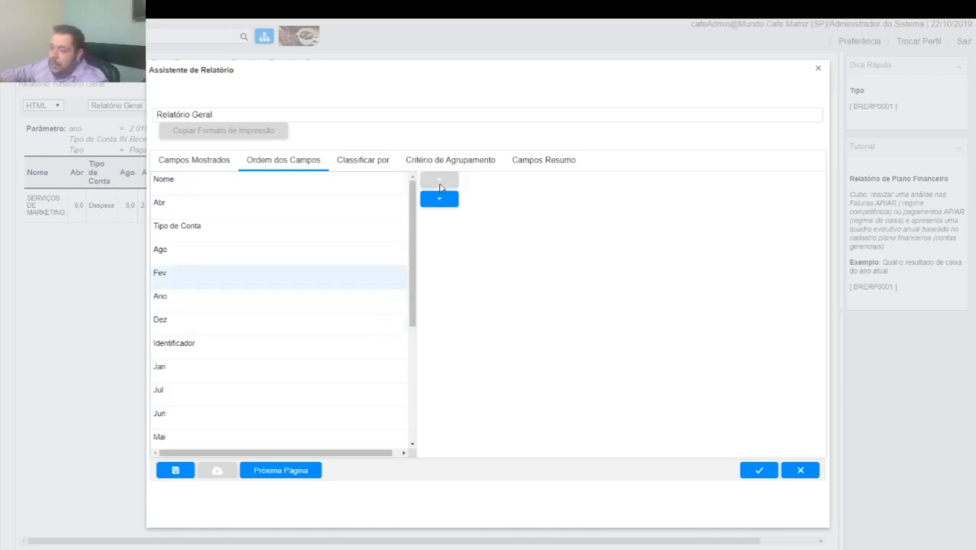
click(438, 184)
click(437, 183)
click(438, 183)
- Move Abr above Fev and Ago above Tipo de Conta in the report's field order
click(393, 227)
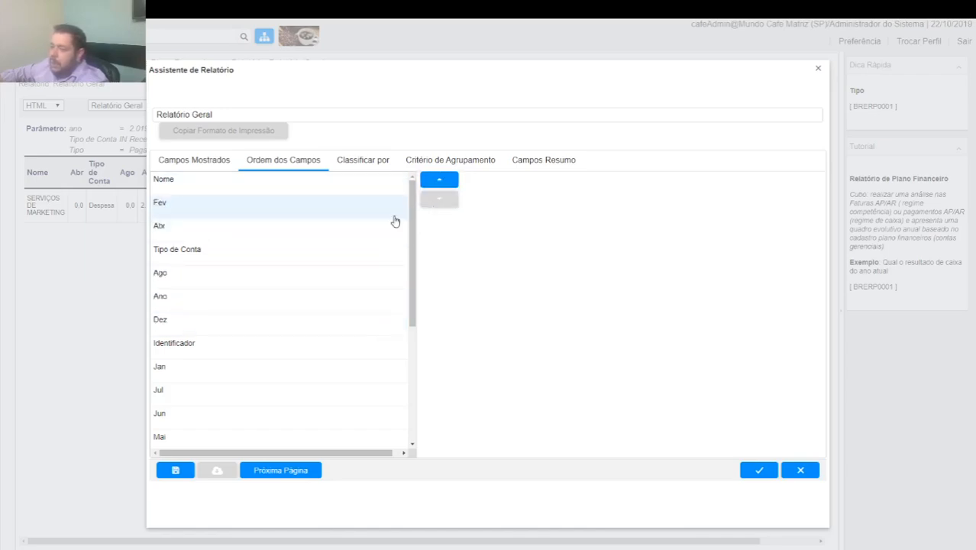
click(439, 180)
click(203, 274)
click(450, 183)
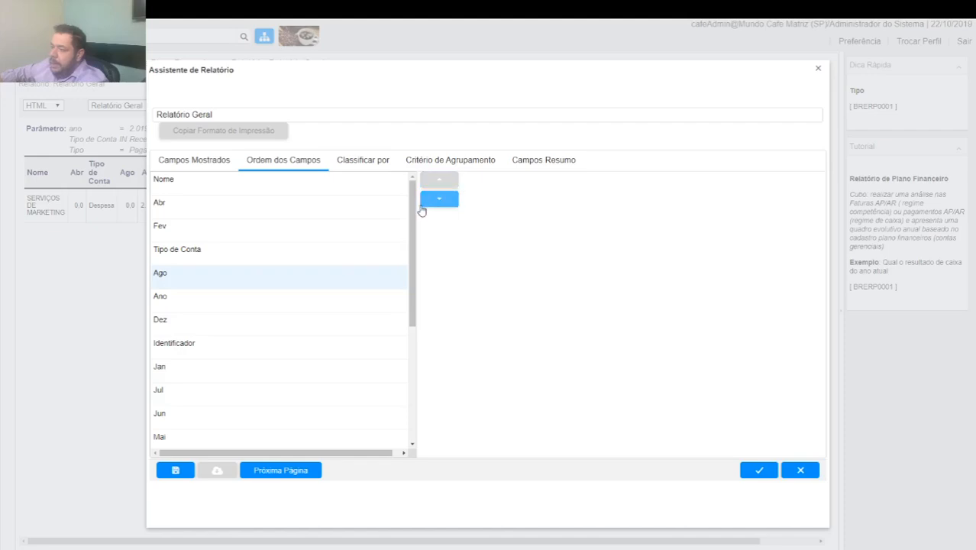
- Move the Jan field up in the field order to directly below Nome
click(162, 369)
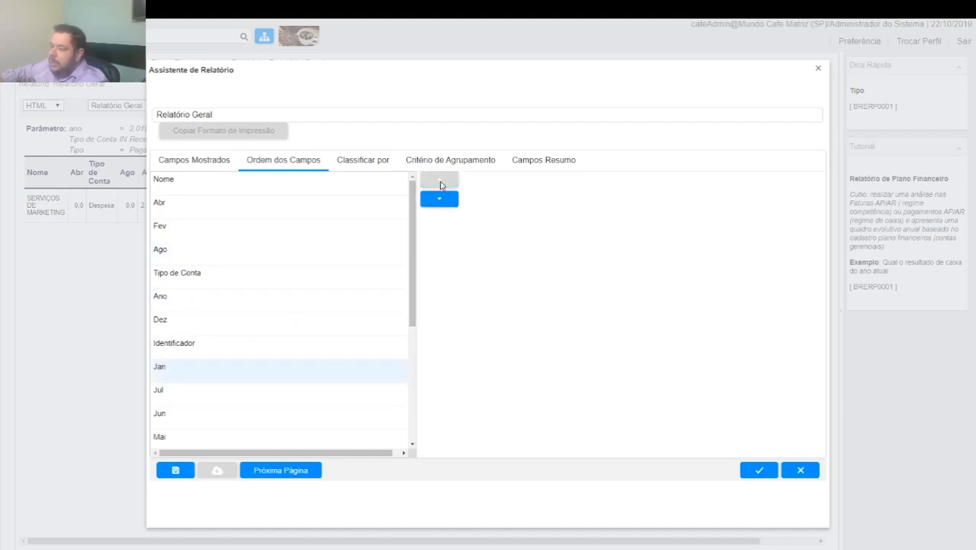
click(441, 181)
click(440, 181)
click(440, 182)
click(440, 181)
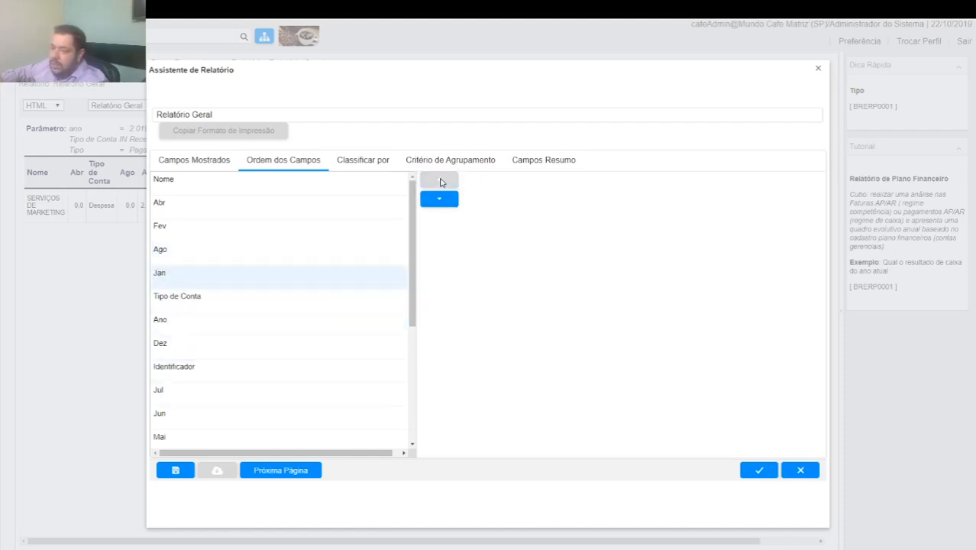
click(441, 182)
click(441, 181)
click(441, 182)
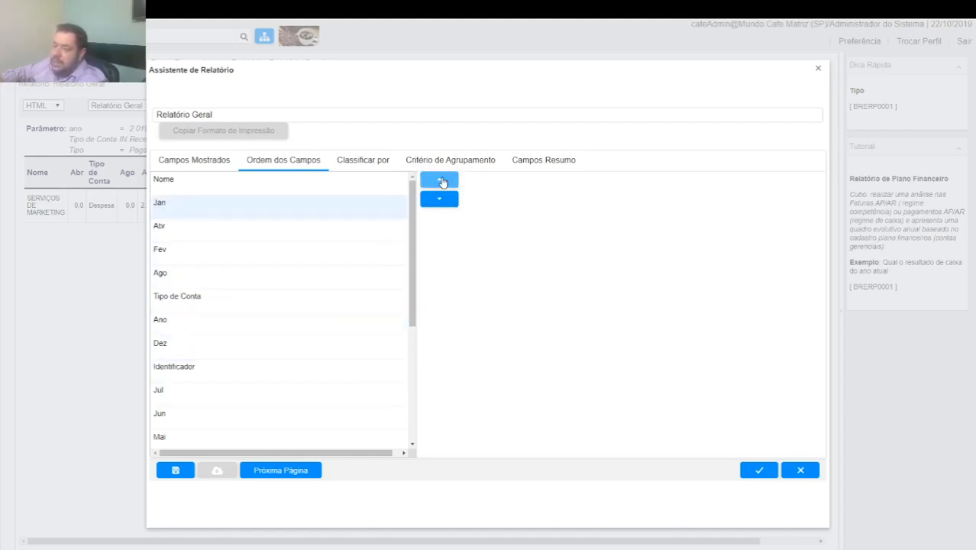
click(168, 393)
- Sort the report by Tipo de Conta and enable grouping by that field
click(370, 167)
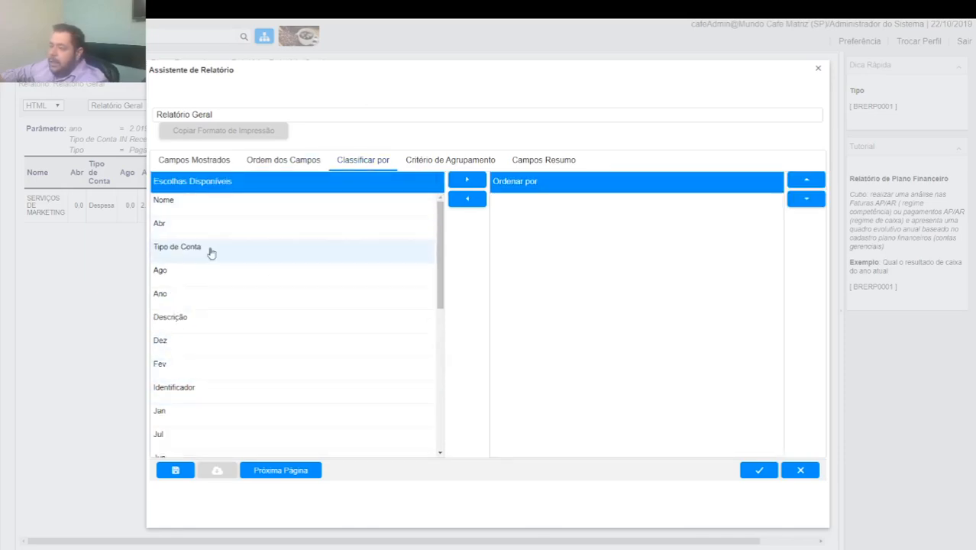
click(208, 246)
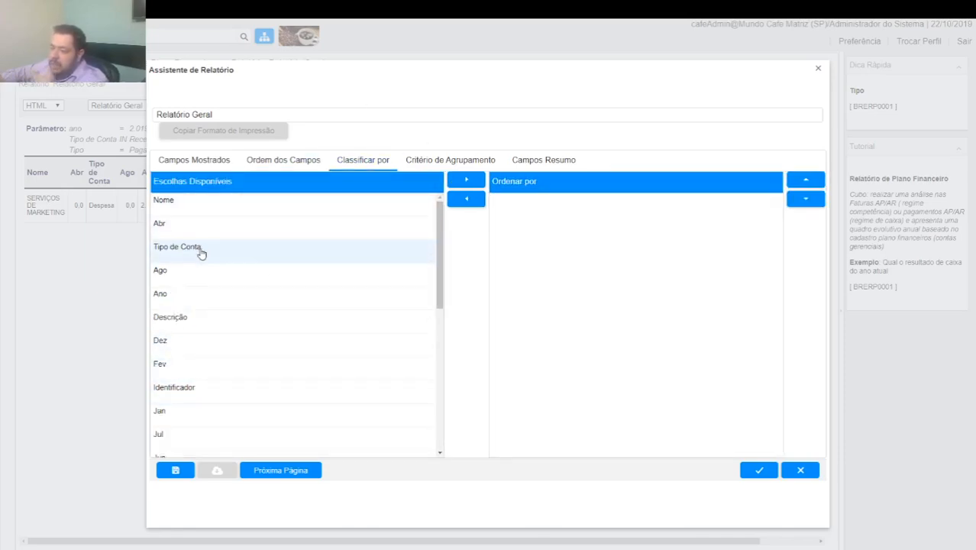
click(467, 180)
click(463, 165)
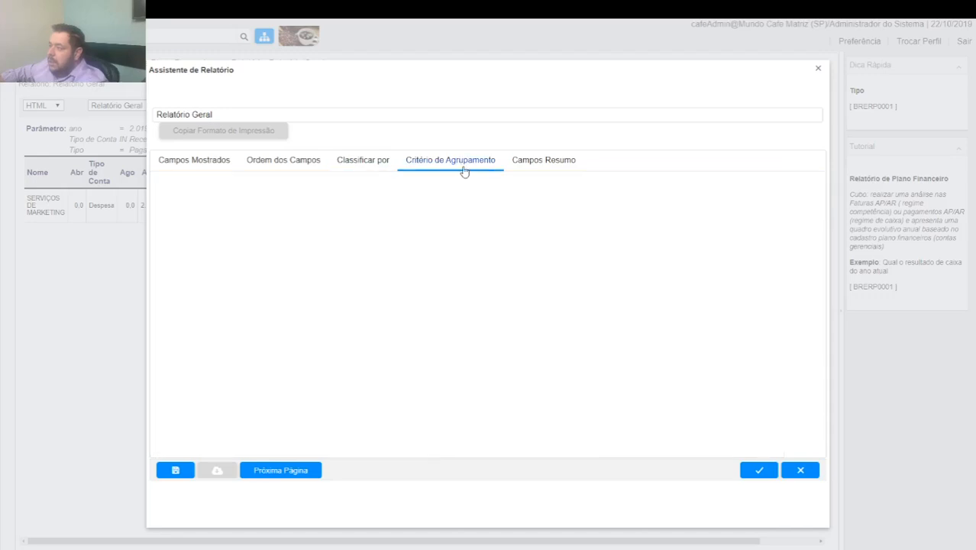
click(164, 187)
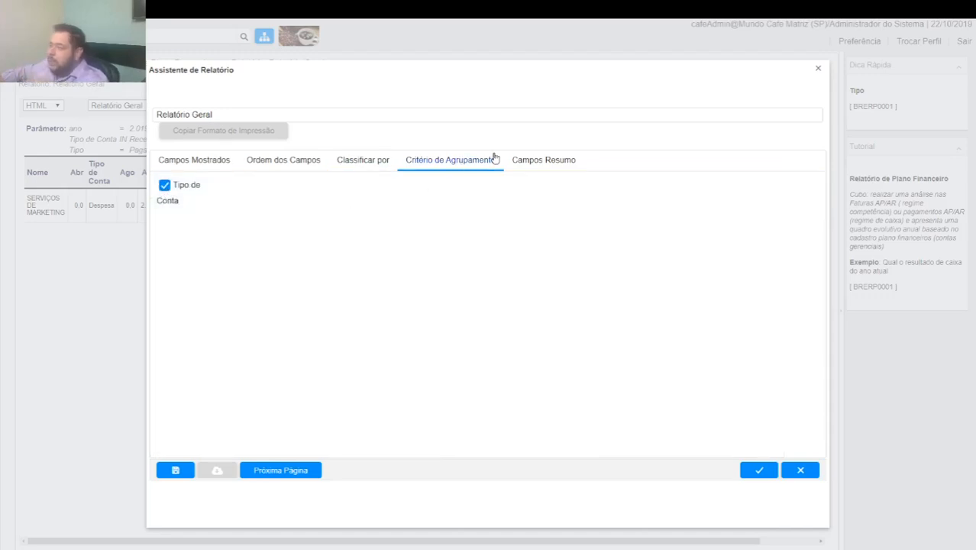
- Add a sum for the Total field to the report summary and apply the wizard's changes
click(545, 160)
scroll(231, 376, down, 5)
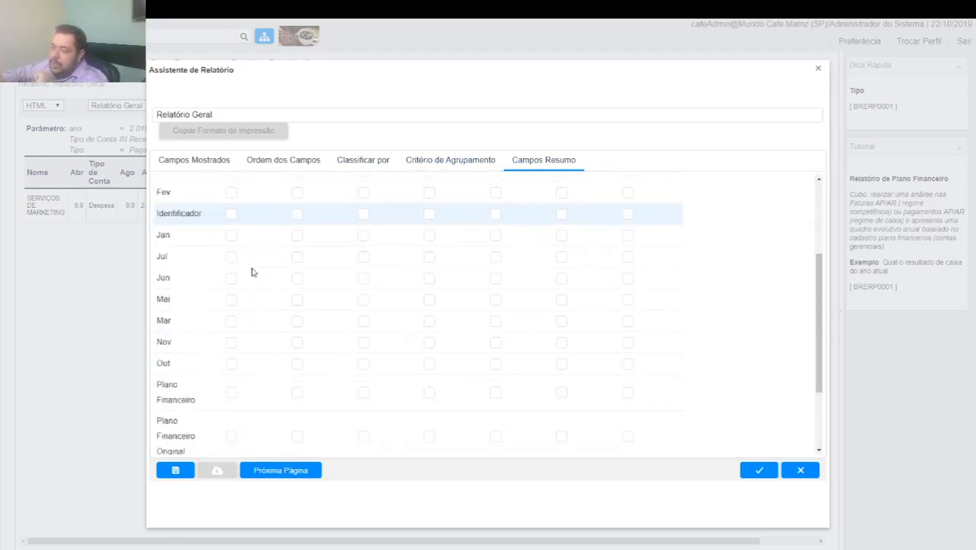
scroll(245, 350, up, 3)
scroll(244, 342, down, 5)
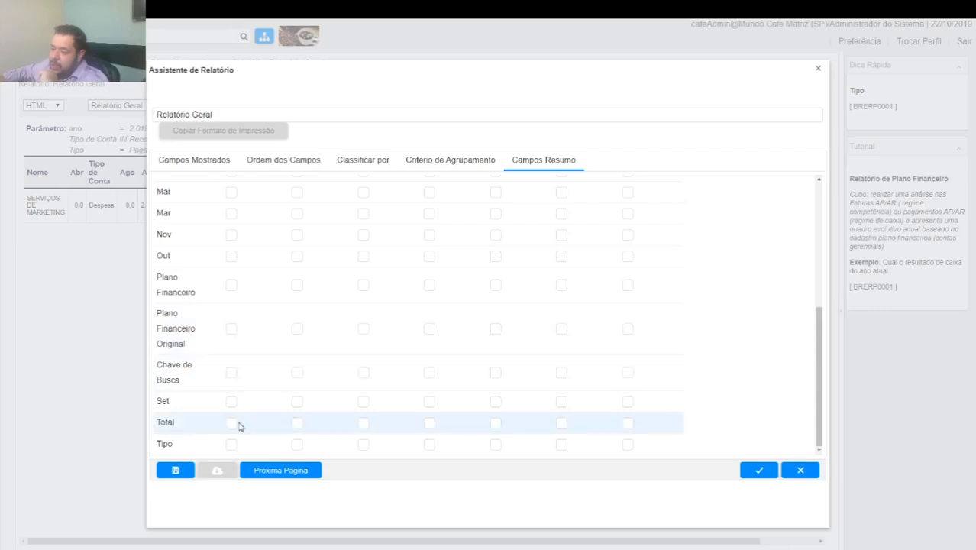
click(231, 422)
click(757, 469)
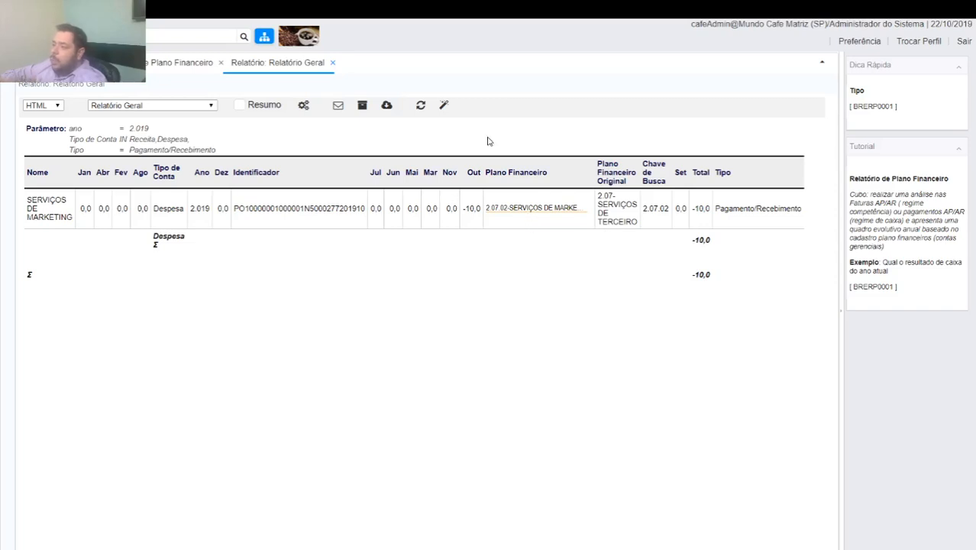
- Close the generated Relatório Geral and the Relatório de Plano Financeiro parameter window
click(332, 64)
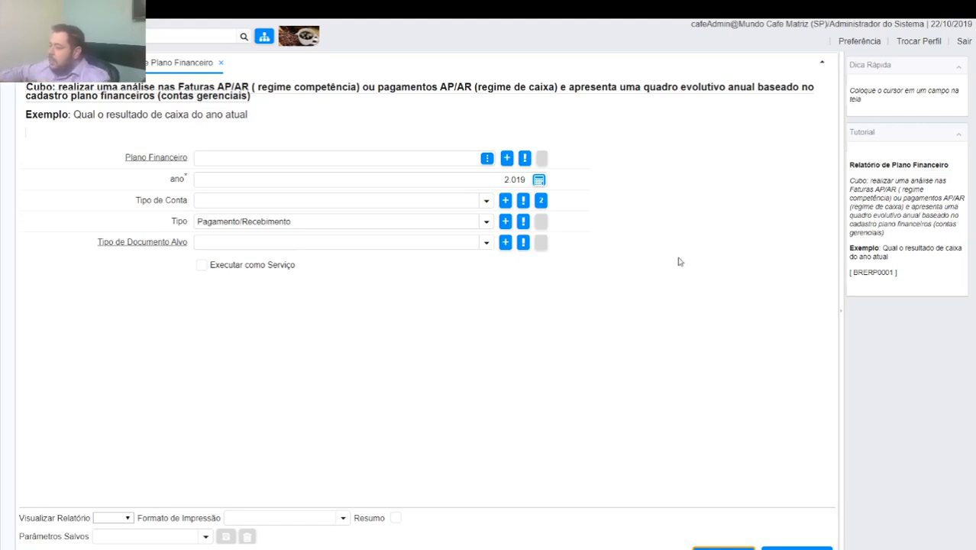
click(221, 63)
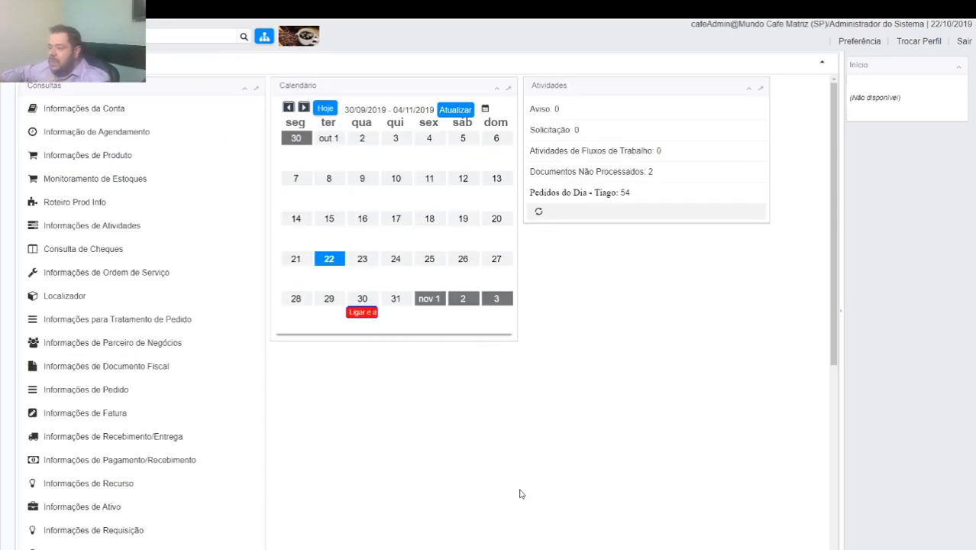